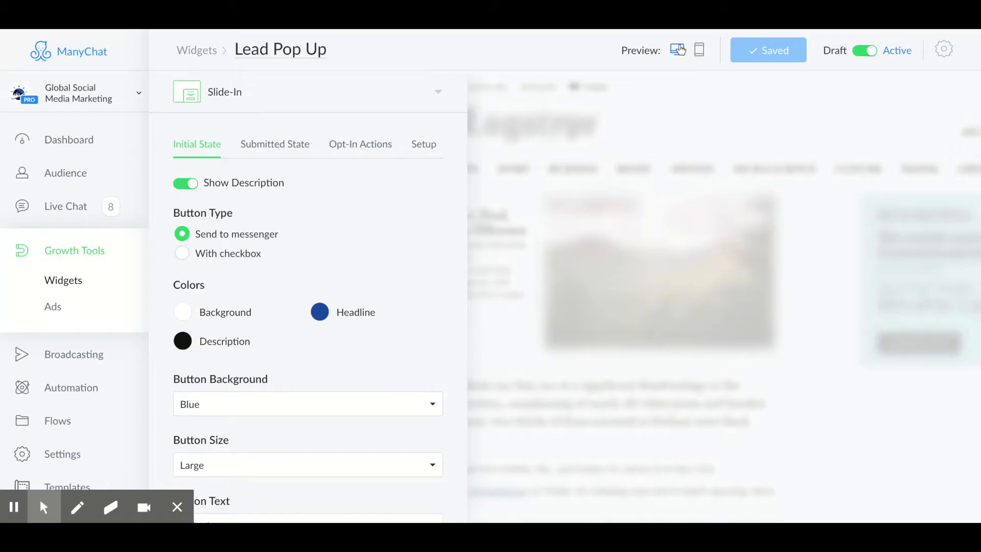
Step: Preview the slide-in chat widget from the agency's Facebook post
click(678, 49)
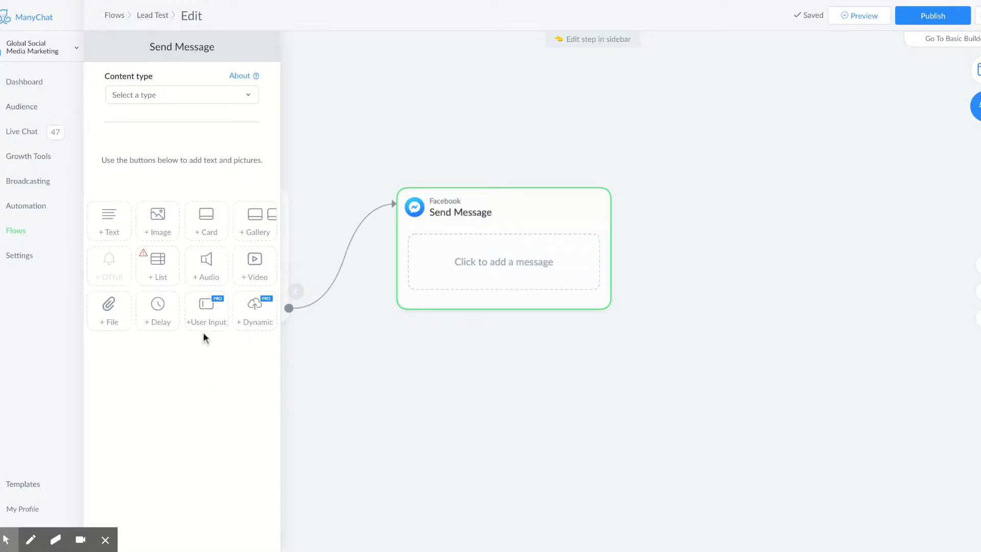
Step: Add a User Input question beginning "Hello {First Name}"
click(206, 315)
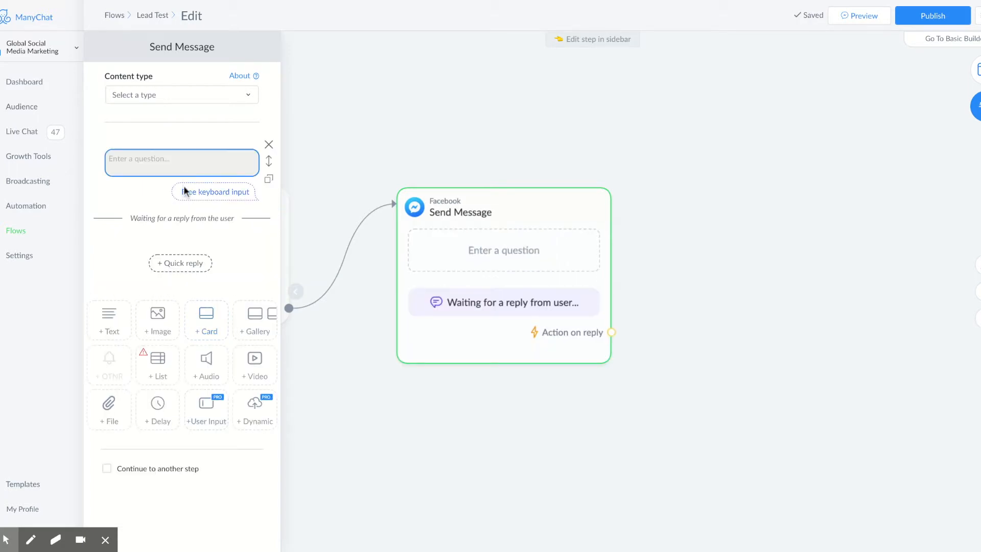
click(225, 193)
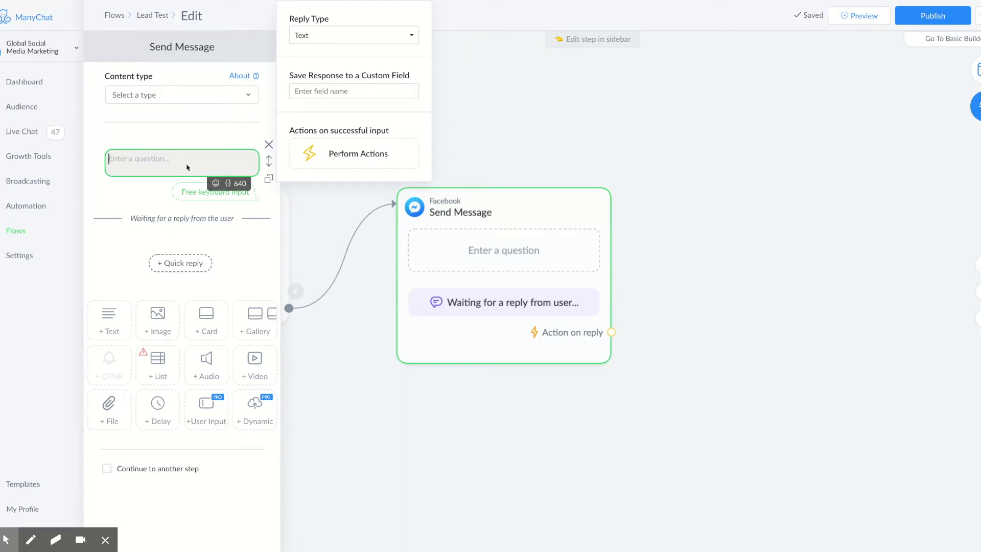
text(Hello)
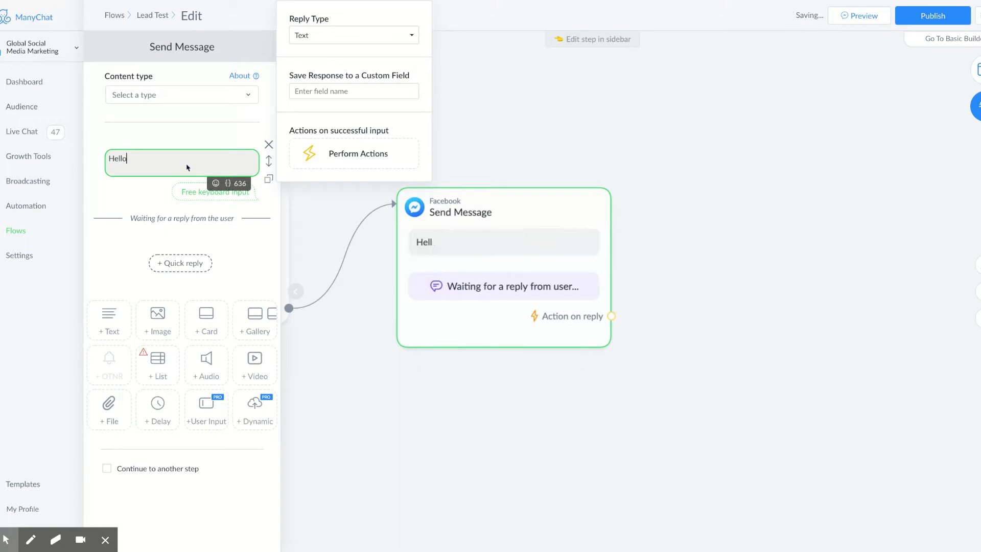
click(228, 183)
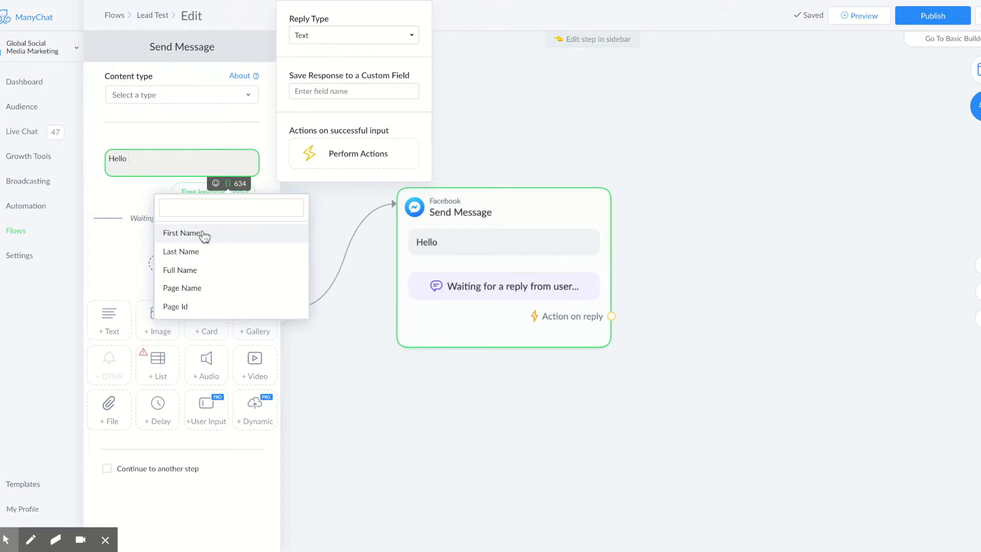
click(181, 233)
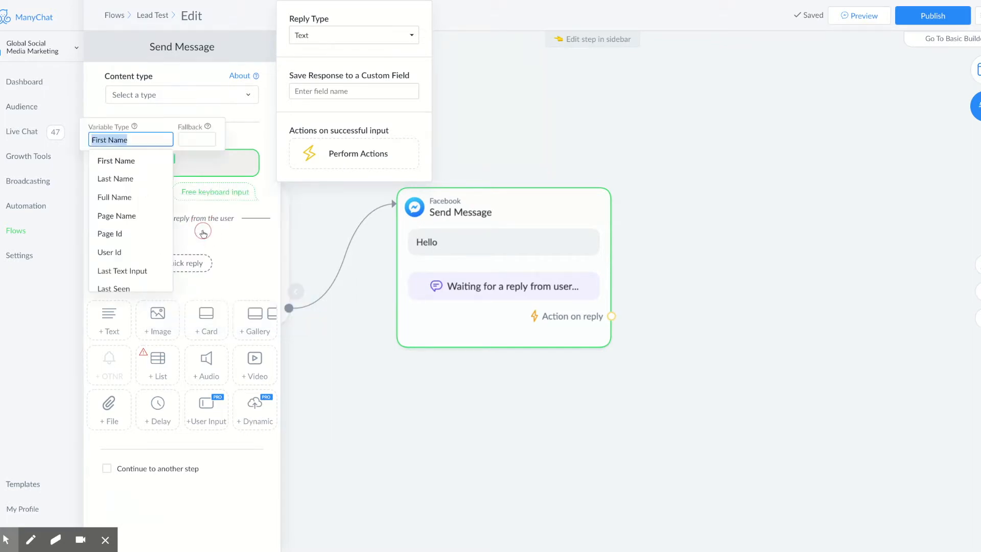
click(200, 168)
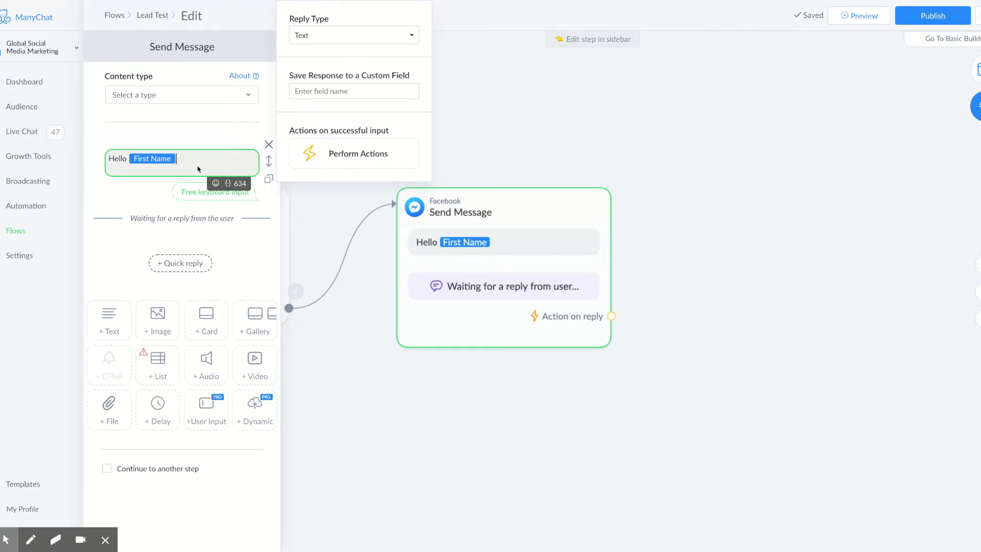
Step: Continue with "I'm happy you're here!" and a new line asking for the email, ending with 👍
text(I'm happy you're here!)
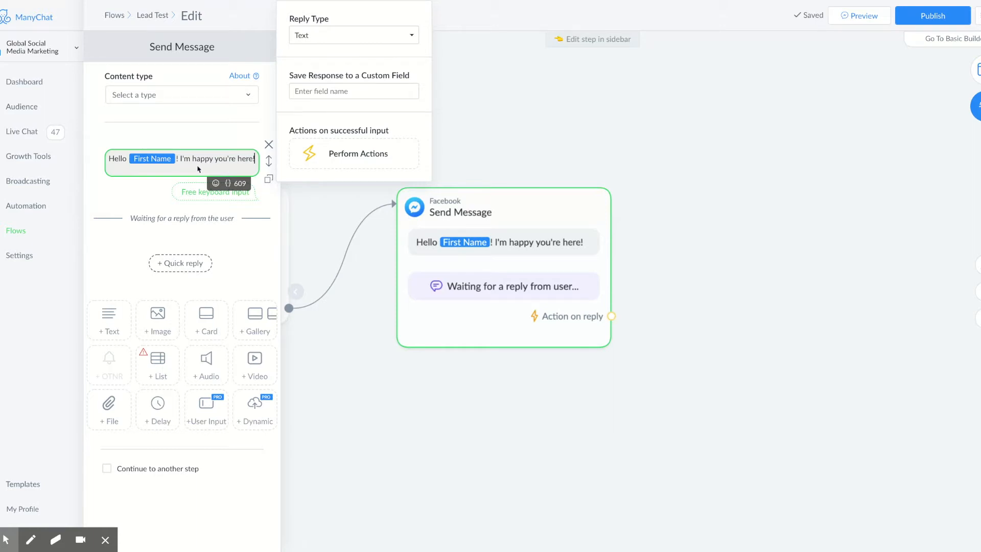
key(Return)
text(Go ahead )
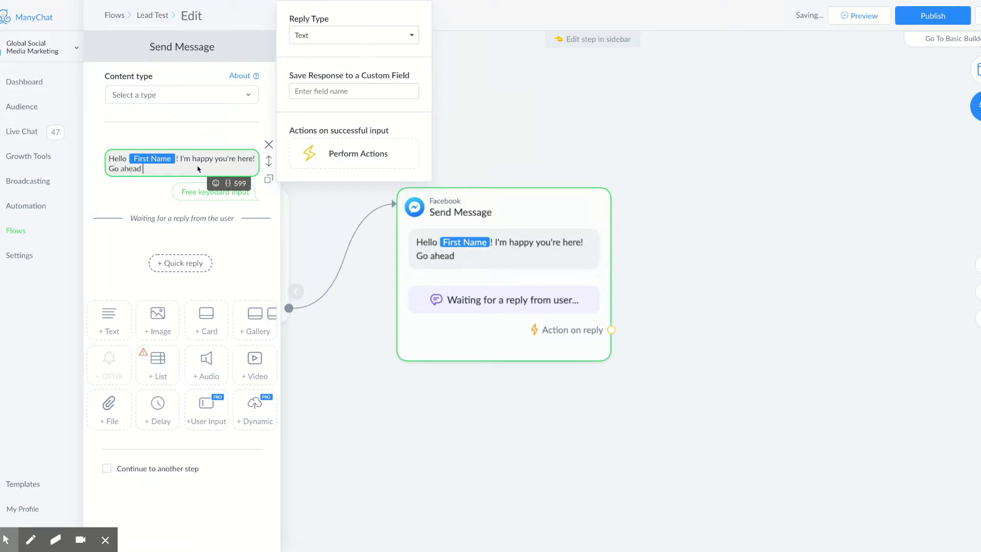
text(and enter your email below and)
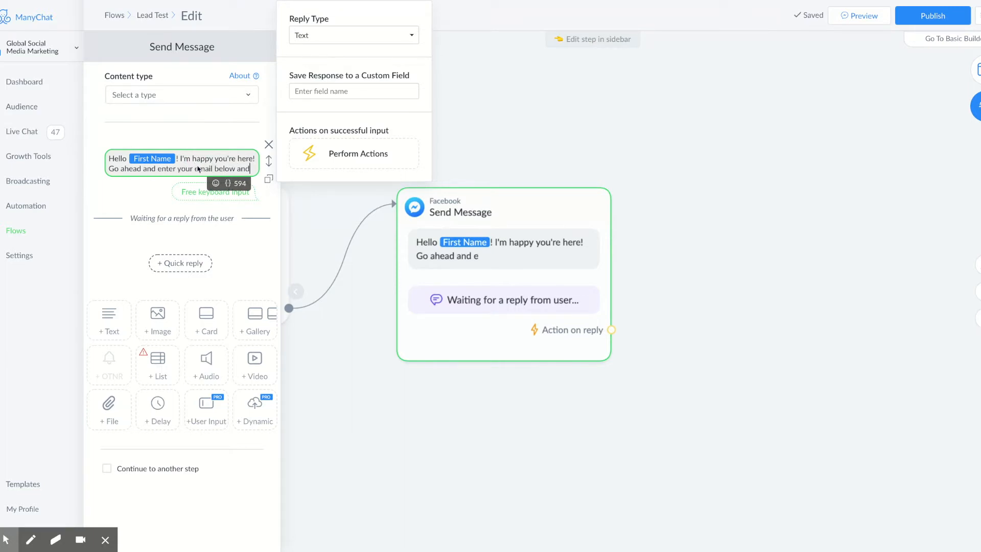
text( we'll get started)
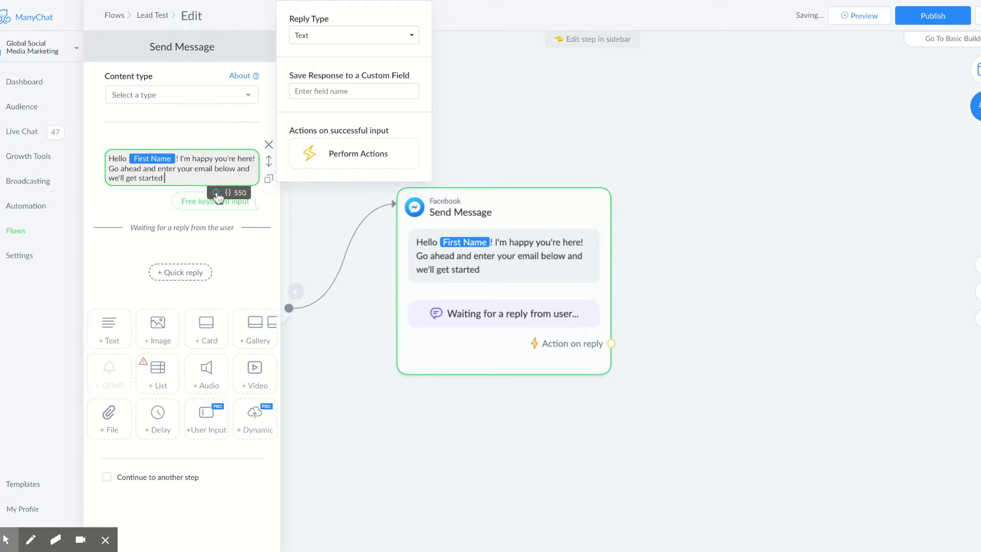
click(216, 194)
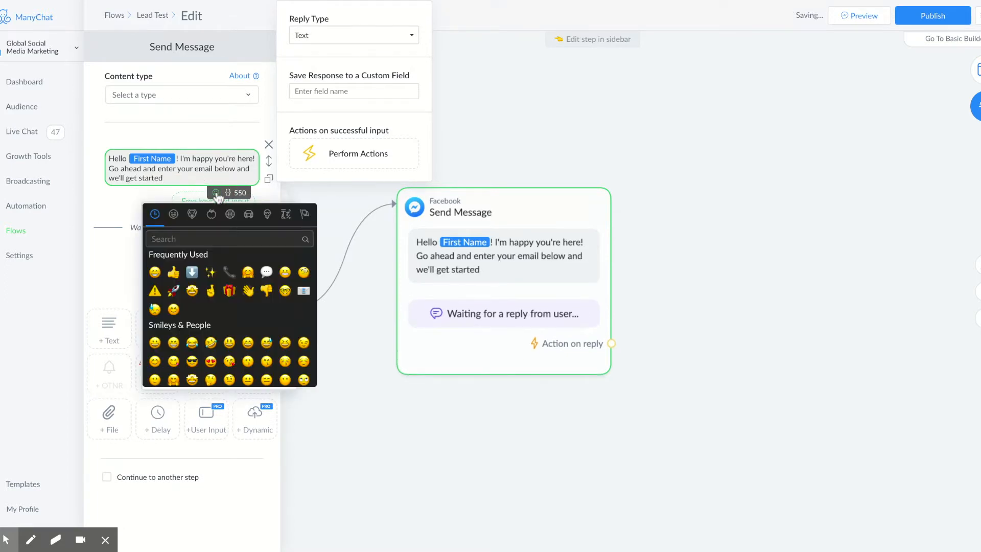
click(173, 272)
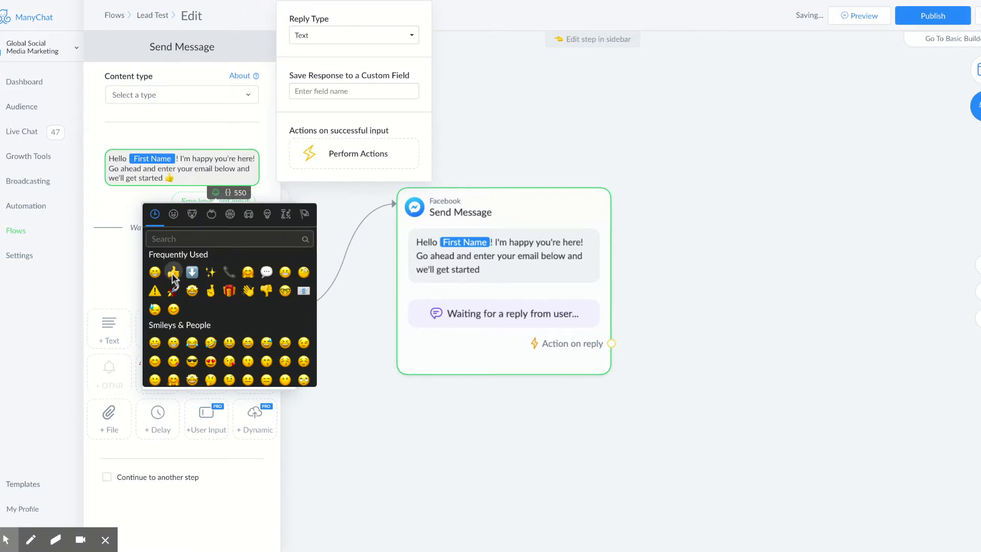
click(154, 193)
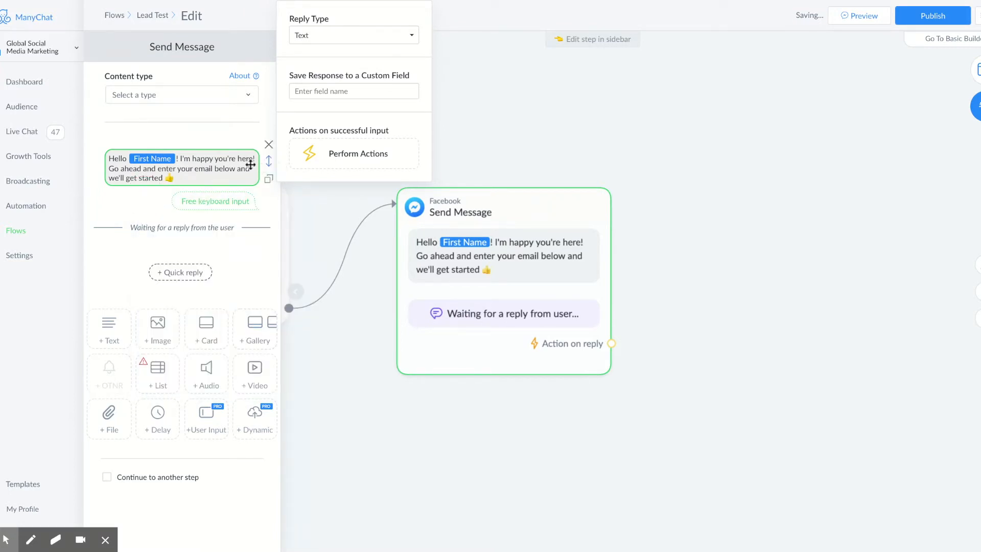
click(333, 37)
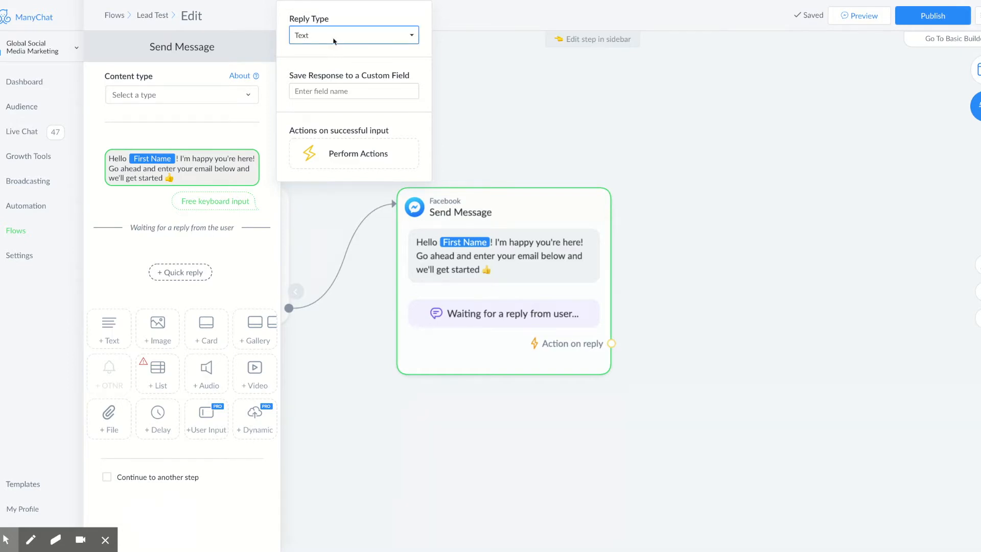
Step: Expect an Email reply saved to the system email field, remove the Skip button, keep the retry message
click(329, 63)
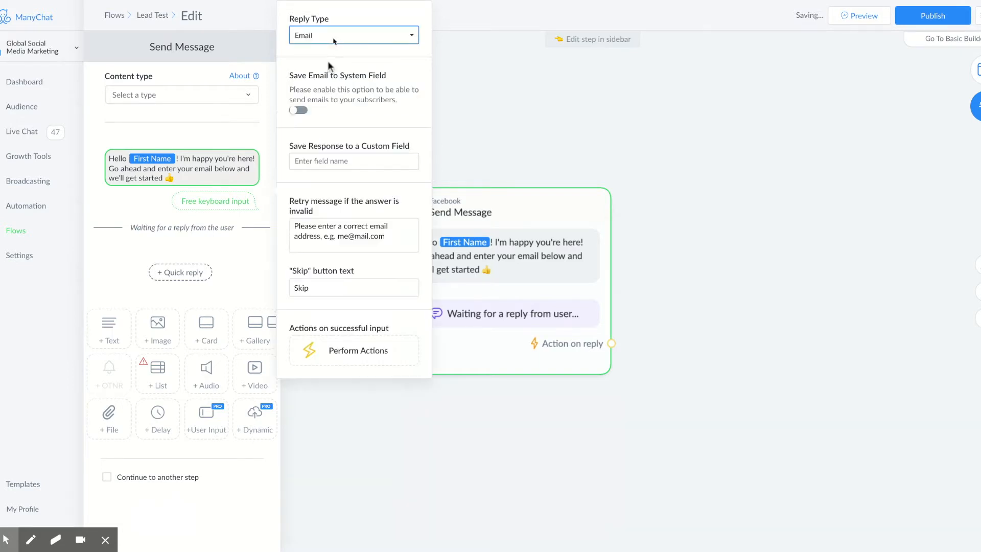
click(299, 111)
click(344, 231)
drag(333, 234, 253, 235)
key(BackSpace)
click(313, 257)
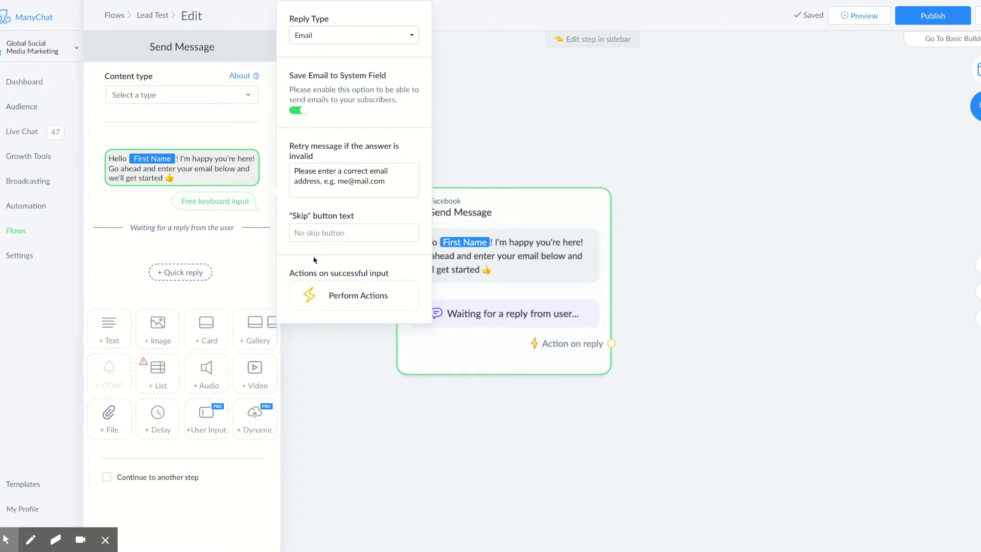
triple_click(400, 179)
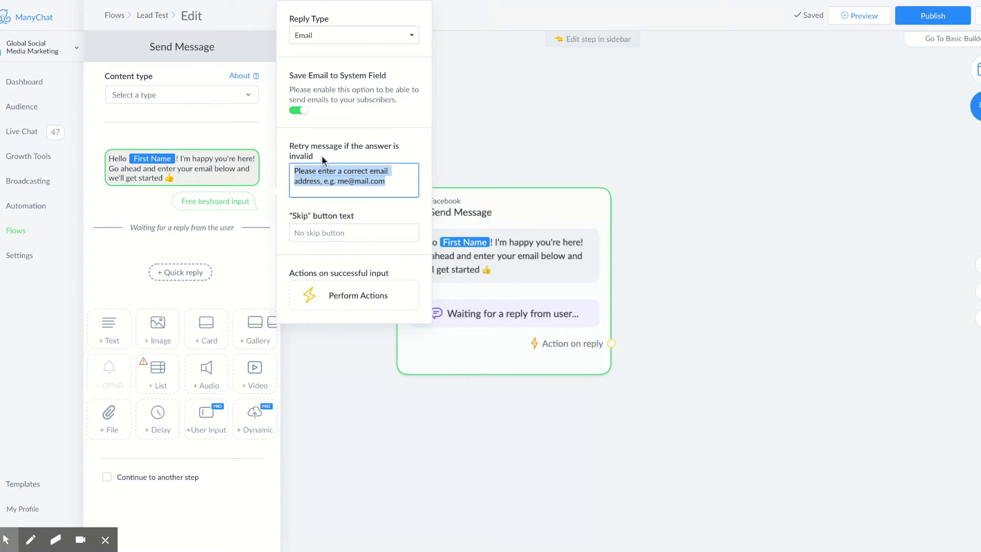
click(408, 187)
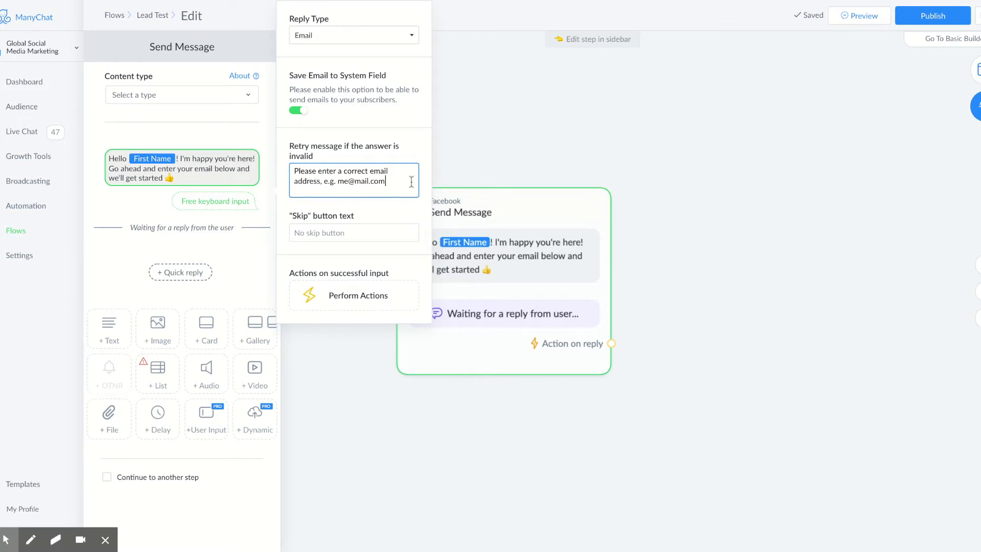
click(413, 186)
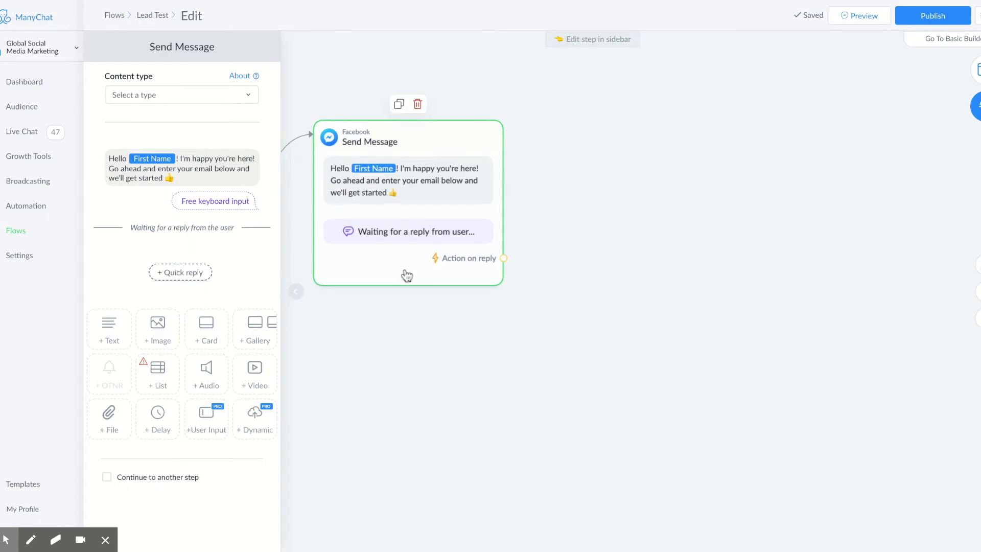
Step: Link the question's next step to a new Send Message step
click(179, 478)
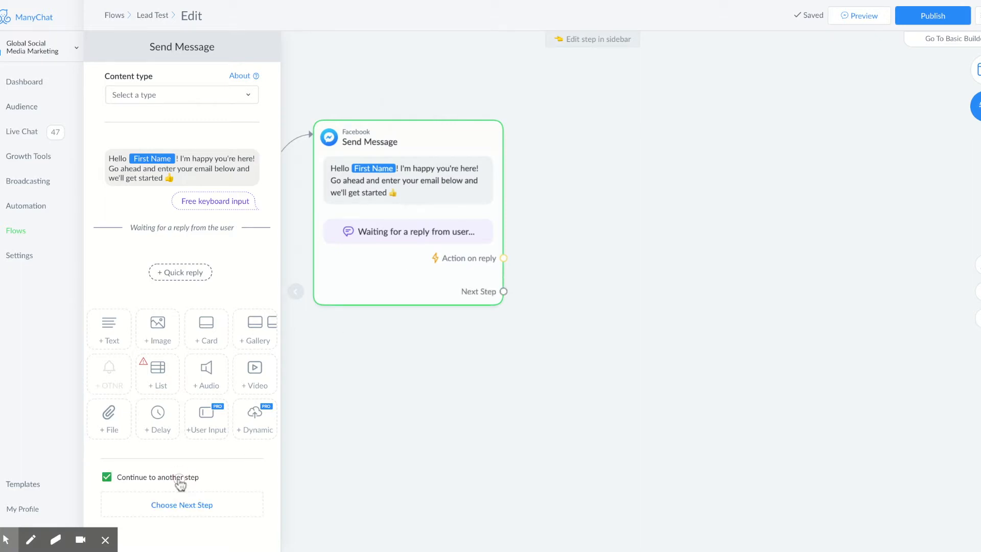
click(503, 292)
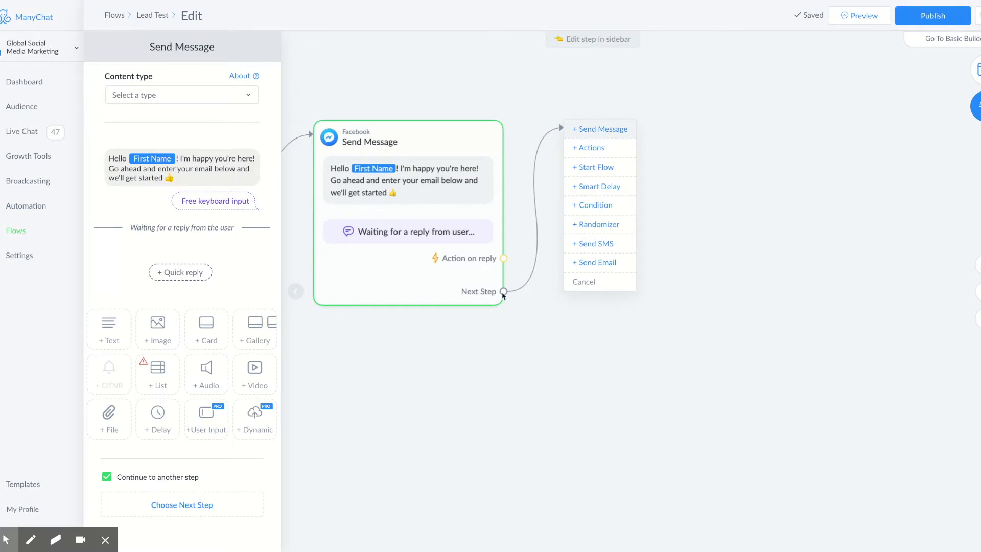
click(600, 129)
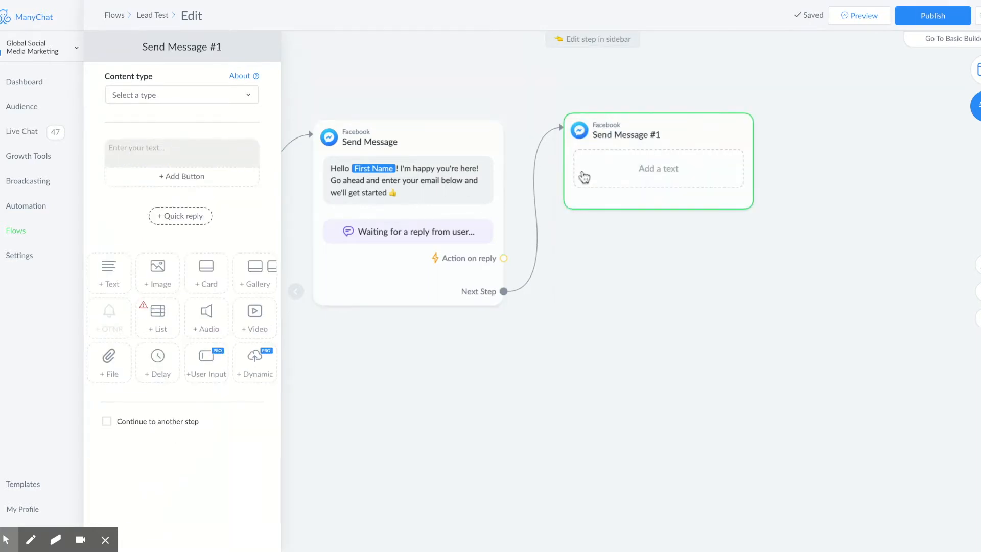
click(220, 152)
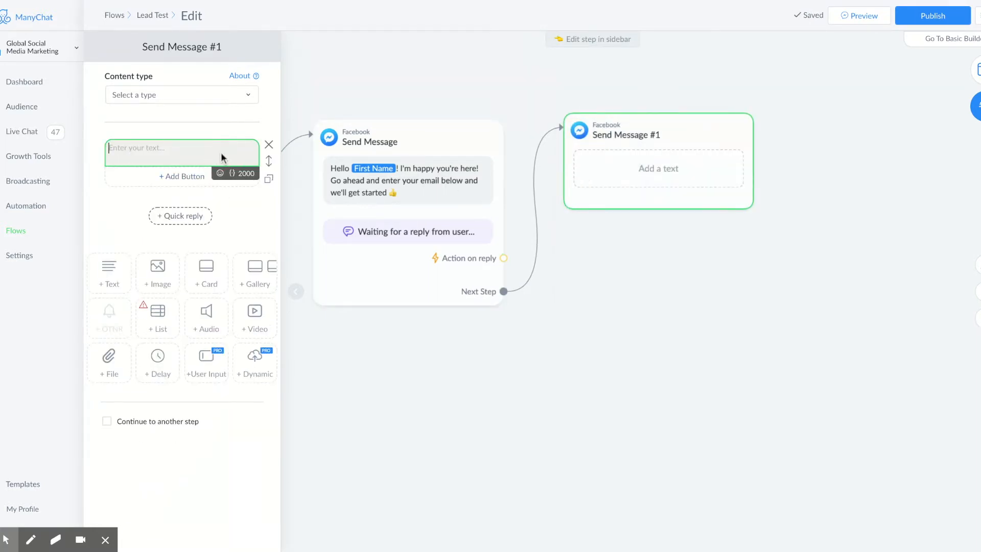
Step: Write "Awesome {First Name}! Please answer three questions to schedule a call below."
text(Awesome)
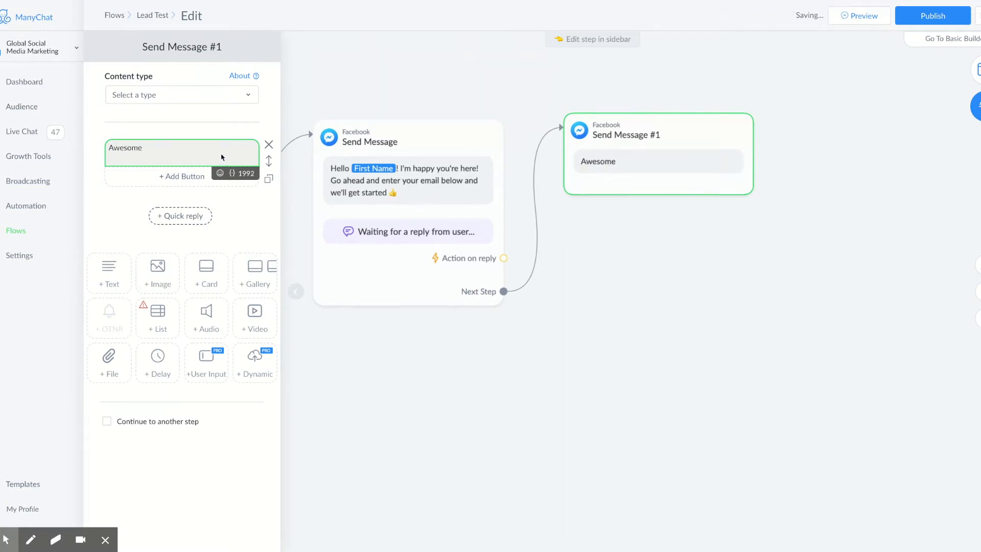
click(231, 173)
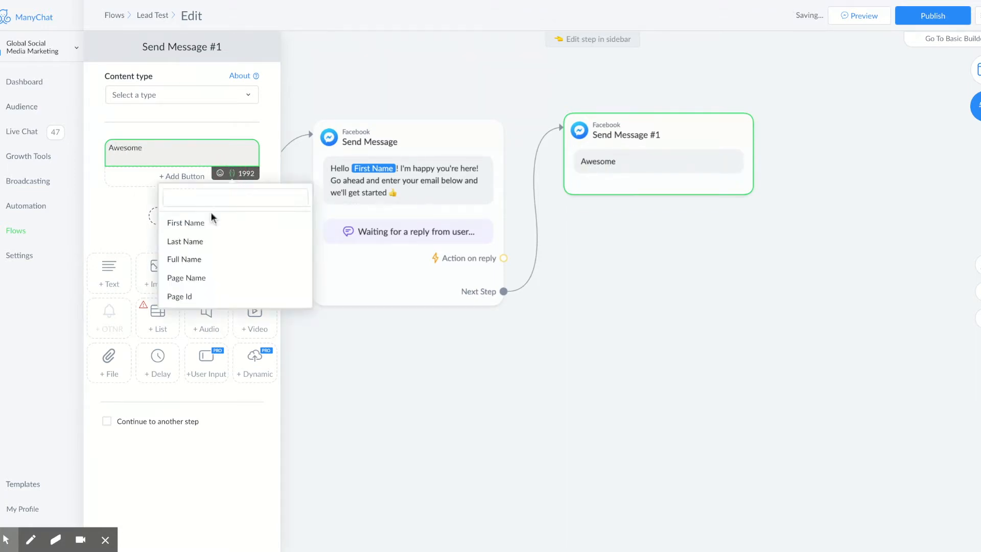
click(195, 226)
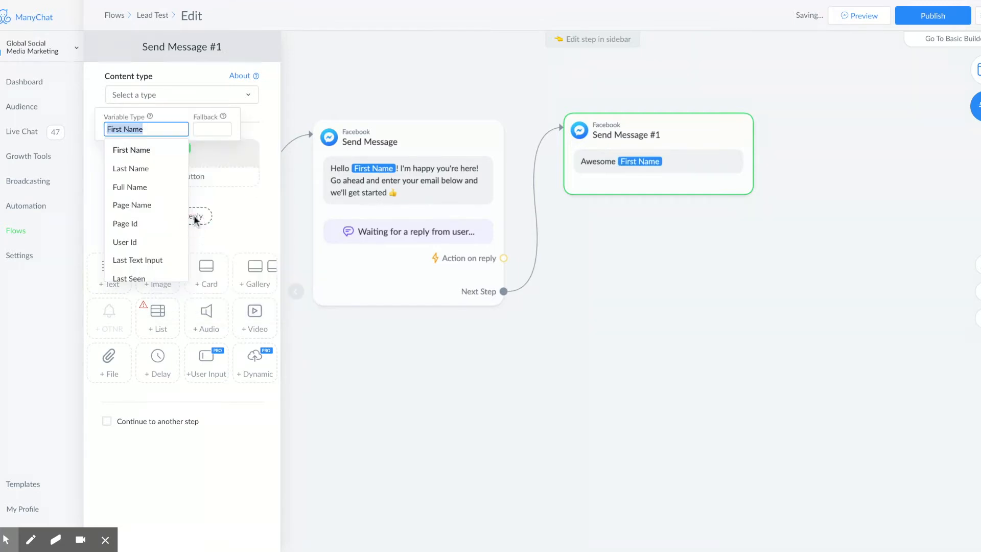
click(164, 149)
click(198, 152)
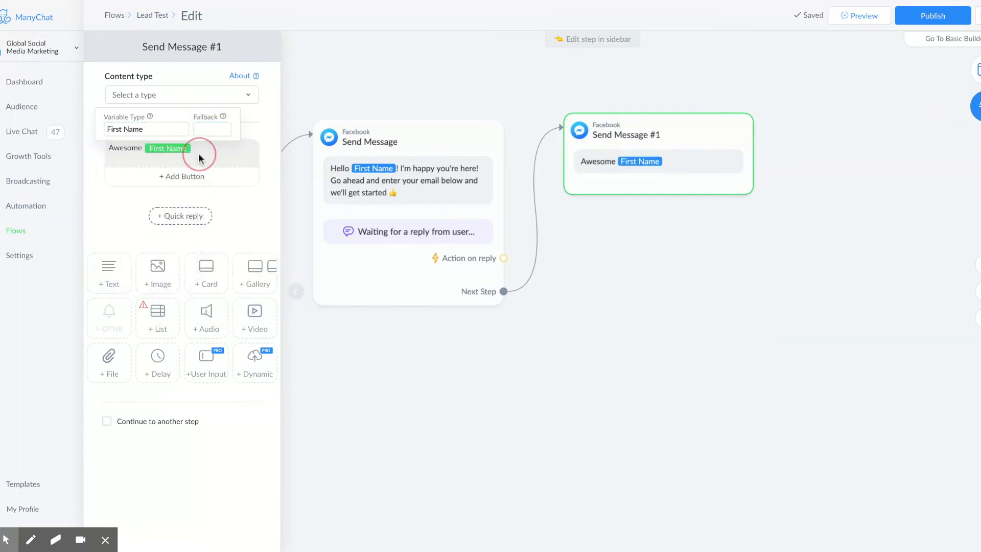
text(!)
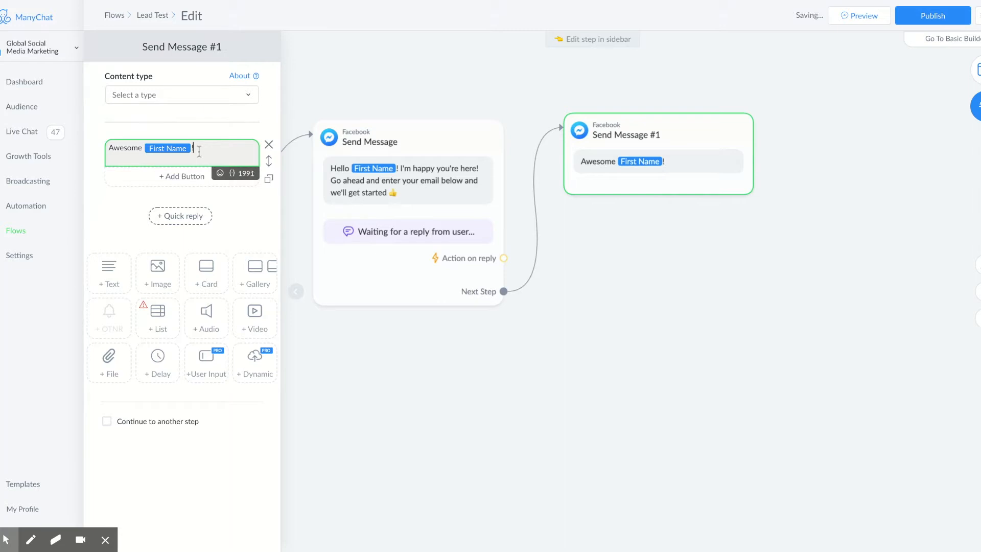
text( Please answer three questions)
text( to sc)
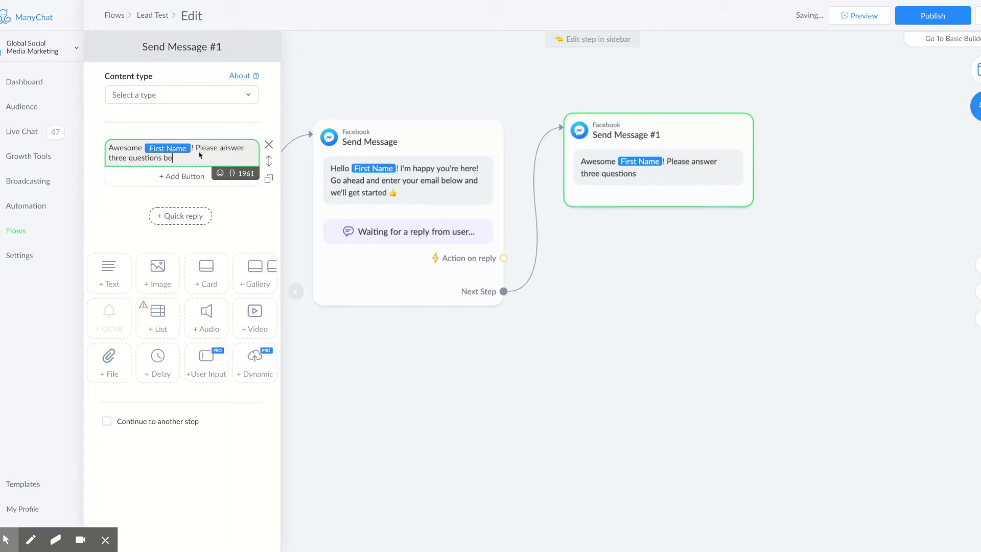
text(heudle)
key(BackSpace)
key(BackSpace)
key(BackSpace)
key(BackSpace)
text(dule a call below.)
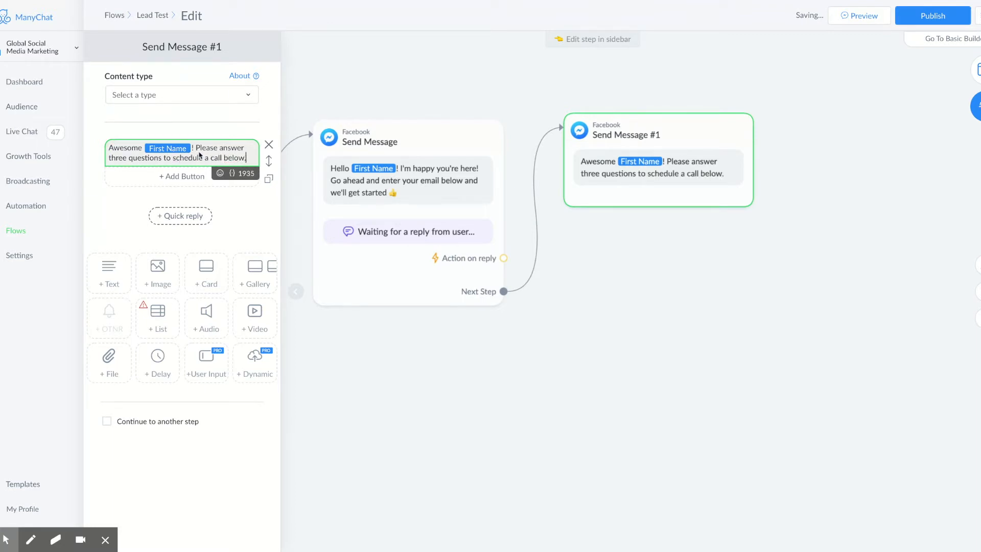
click(205, 366)
Step: Start Question #1 expecting a URL reply saved to Company Website, with no Skip button
click(160, 227)
text(Q)
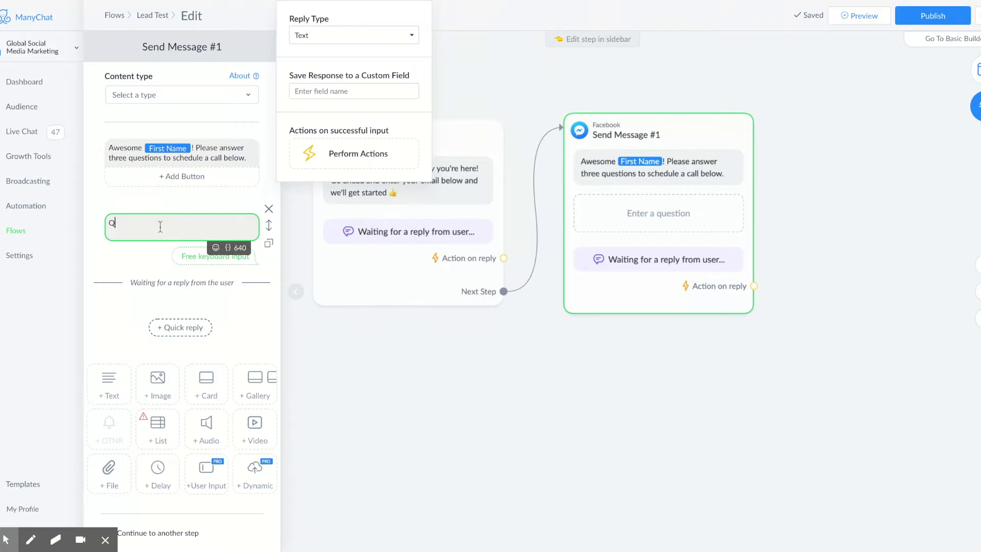
text(uestion #1:)
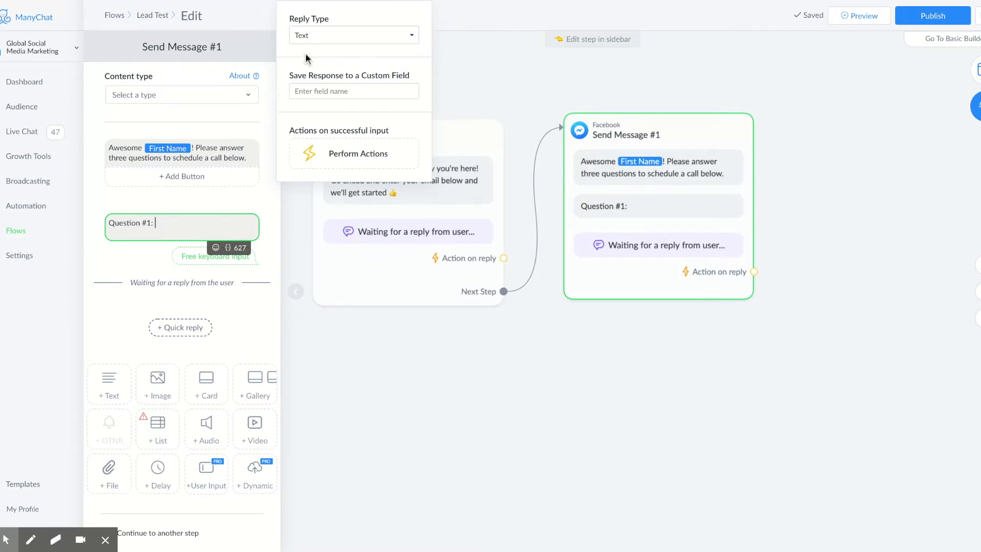
click(308, 35)
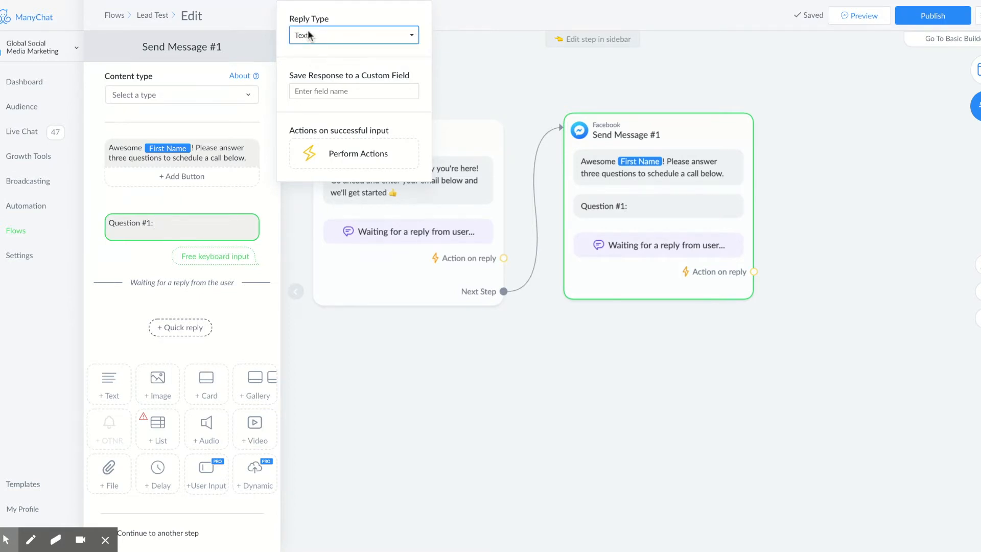
click(312, 80)
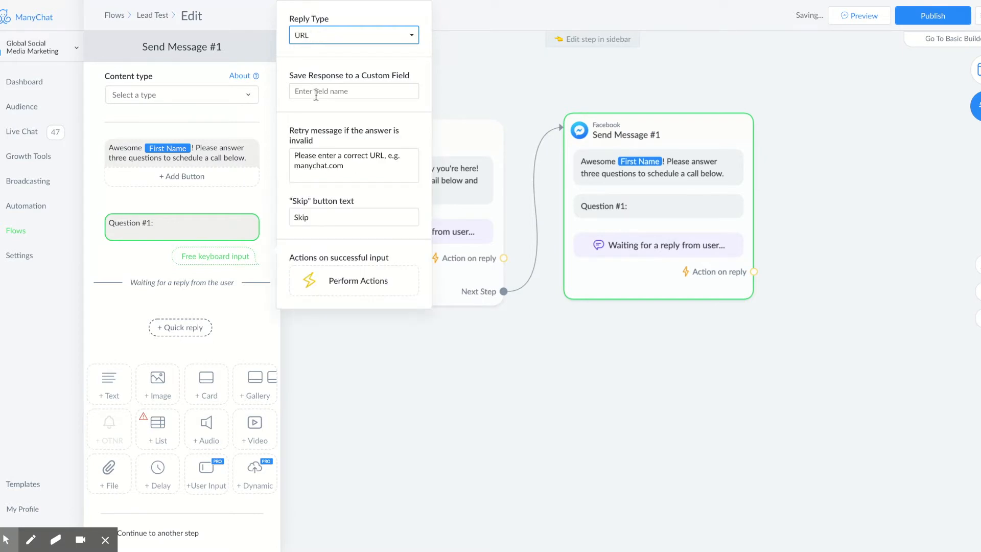
click(316, 92)
click(320, 129)
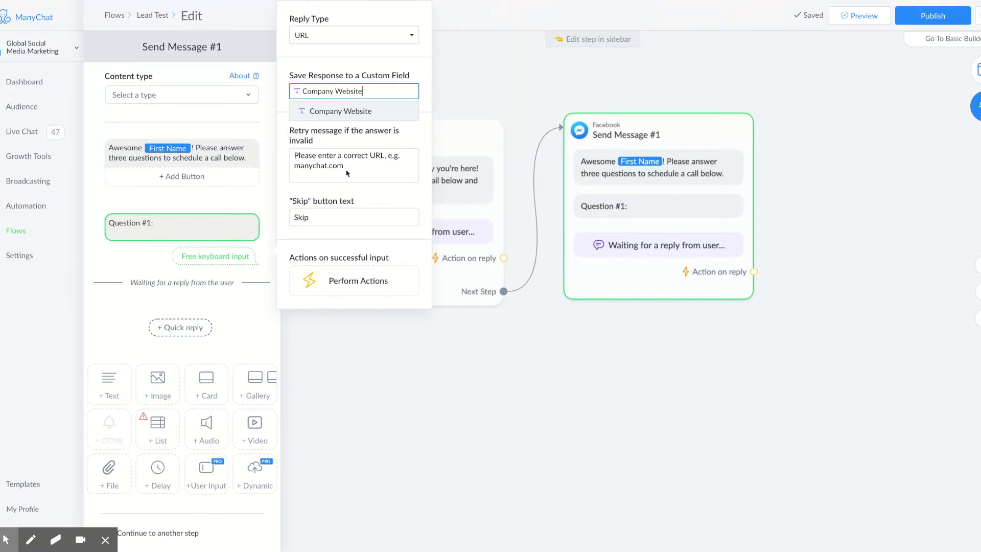
drag(347, 165, 327, 165)
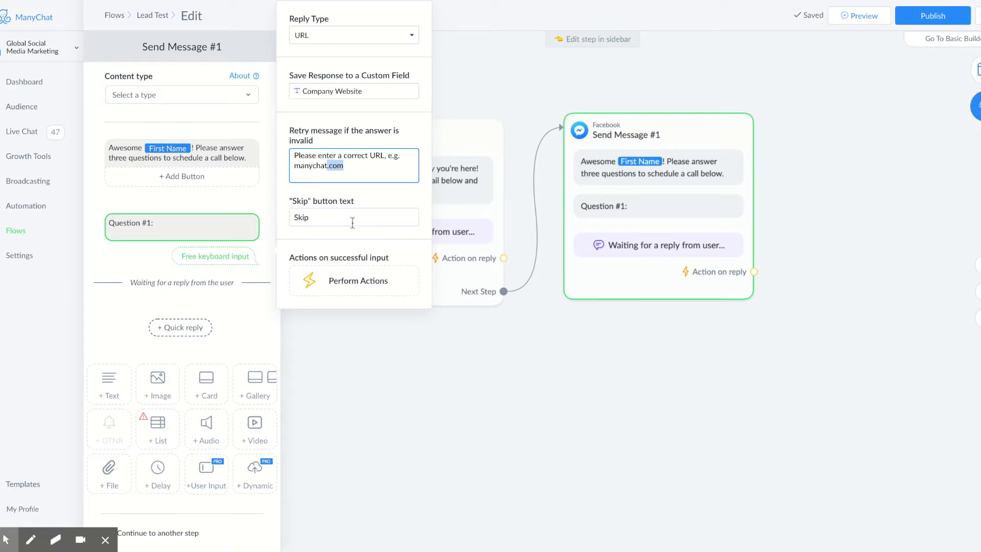
click(334, 222)
key(BackSpace)
key(BackSpace)
key(BackSpace)
key(BackSpace)
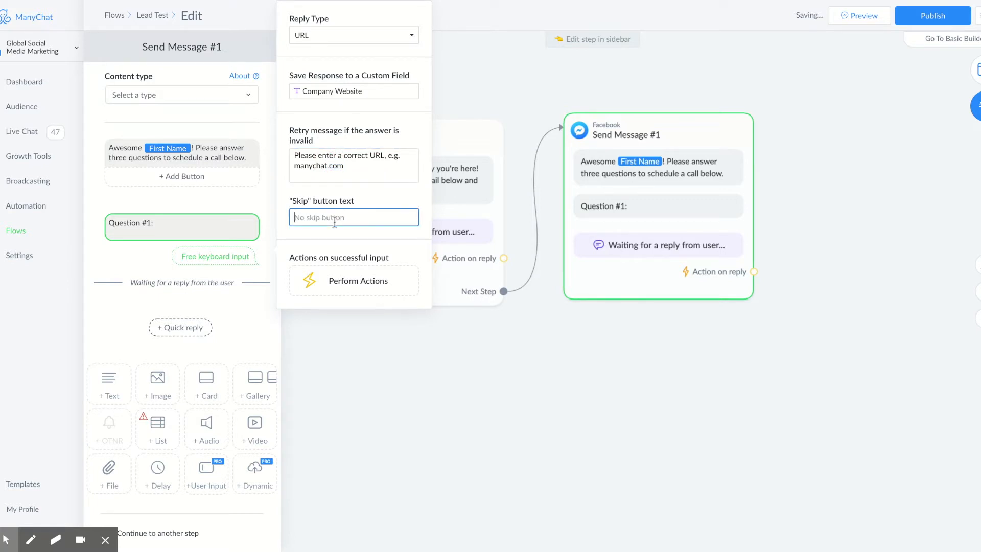
Step: Ask for the company website URL, or the social media URL if there is no website
click(198, 223)
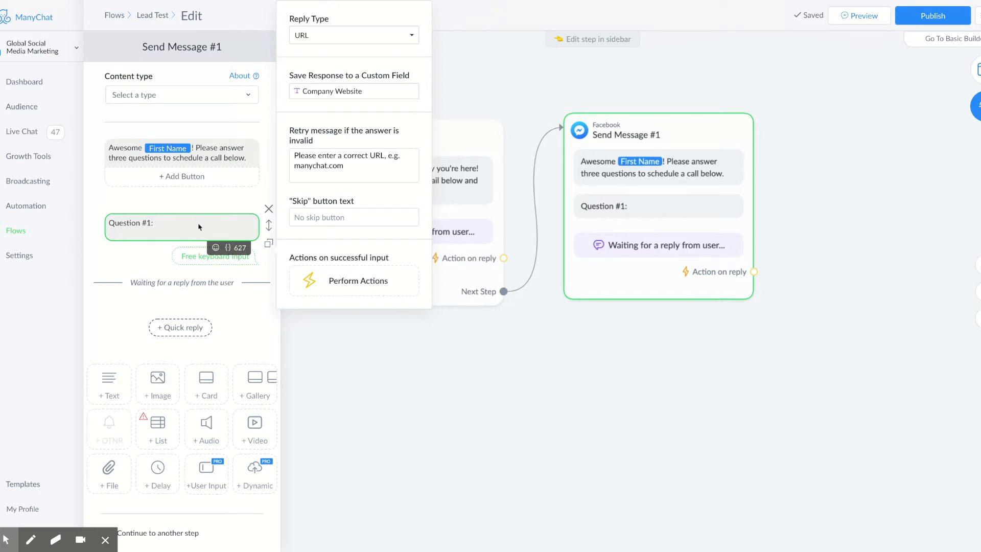
text(What is your company website URL?)
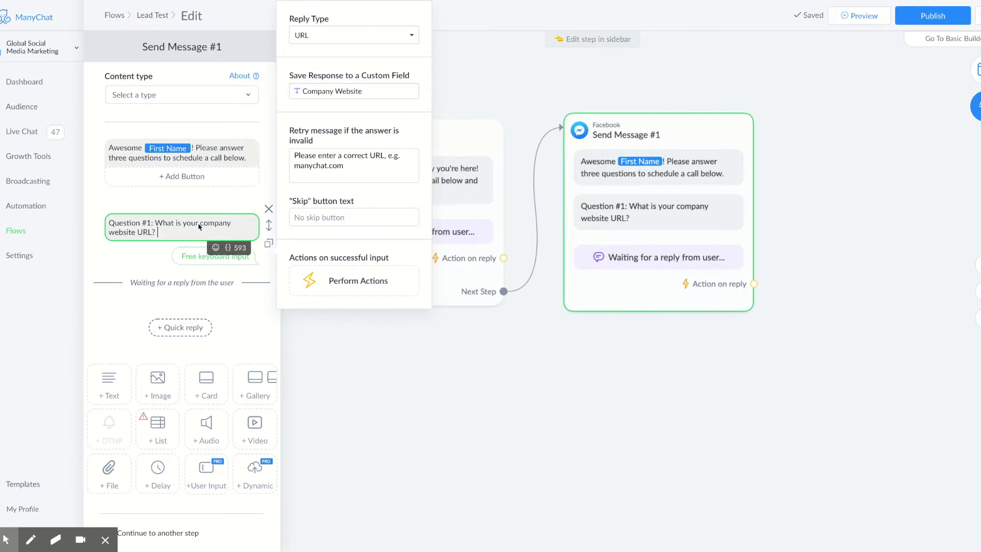
text(If)
text( you do not)
text( have a)
text( webi)
text(site)
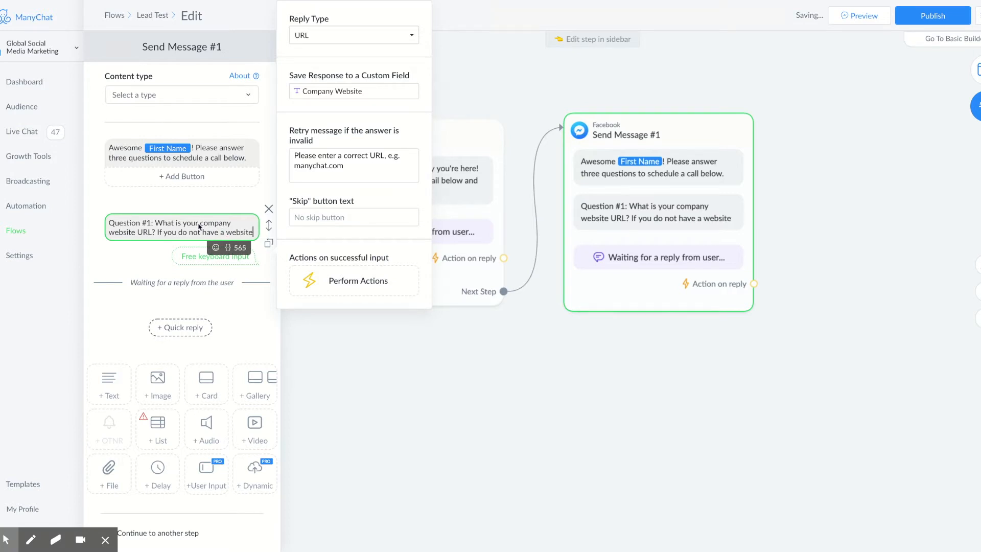
text(, what is he URL for )
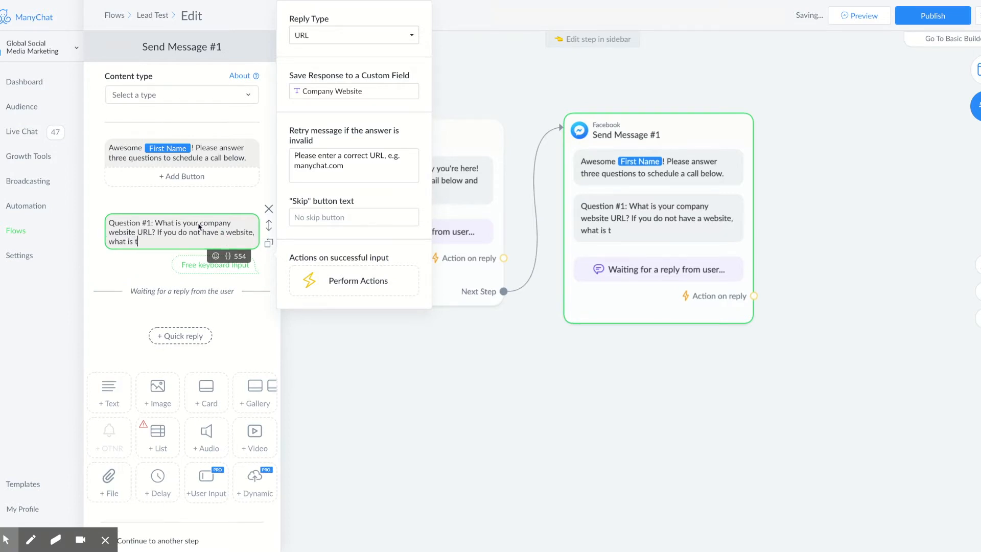
text(your social med)
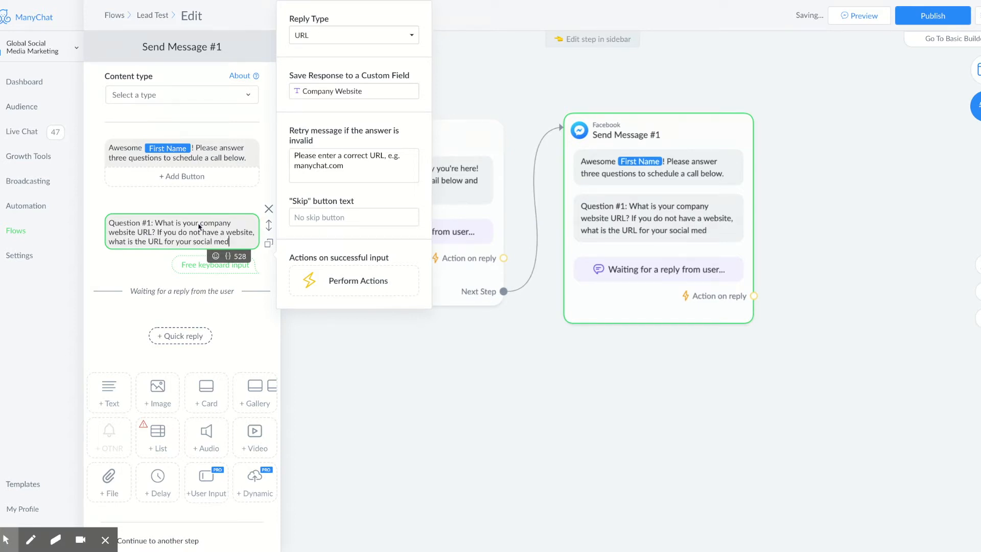
text(ia?)
Step: Add Question #2 asking which services interest the user, e.g. Facebook, Instagram, YouTube
click(207, 494)
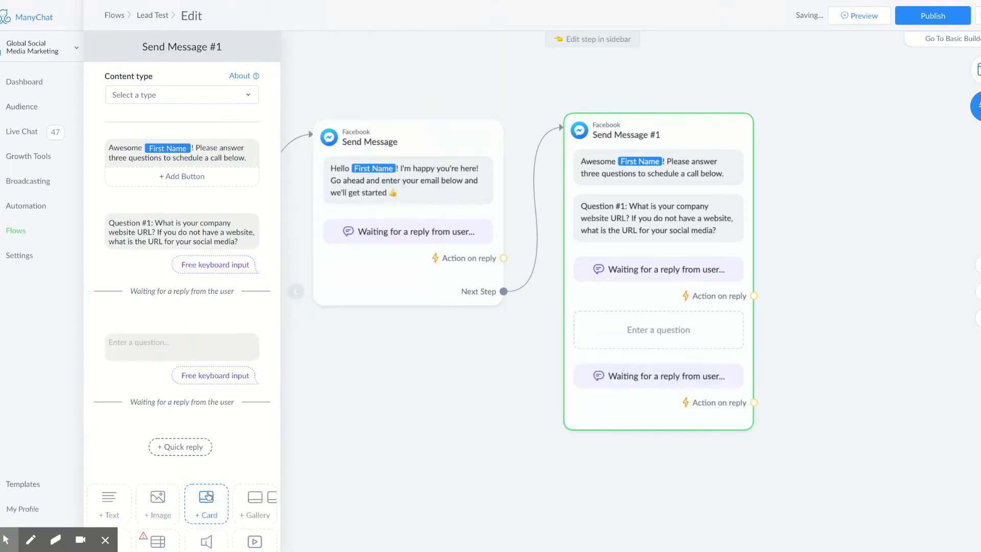
click(170, 355)
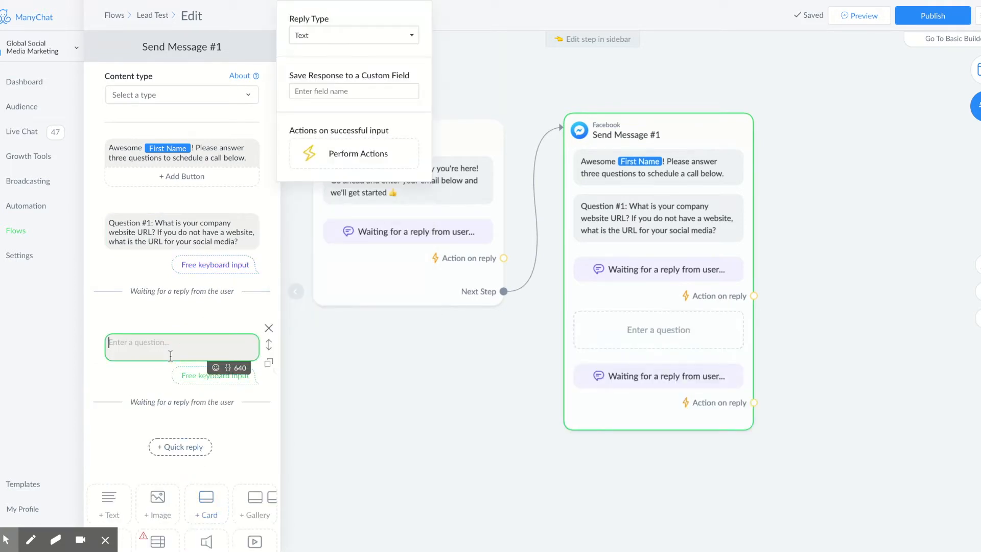
text(Question)
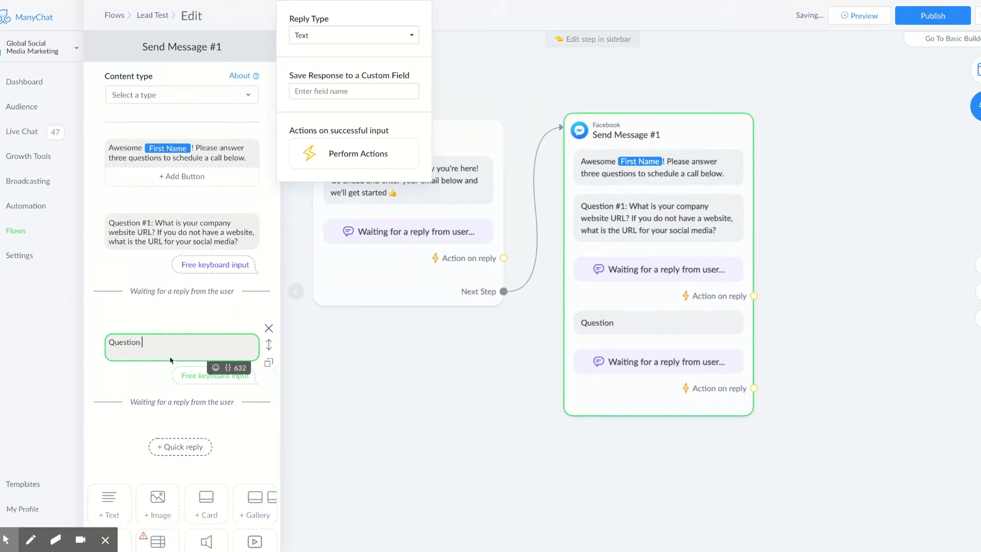
text( #2: Which of our services are you interested in)
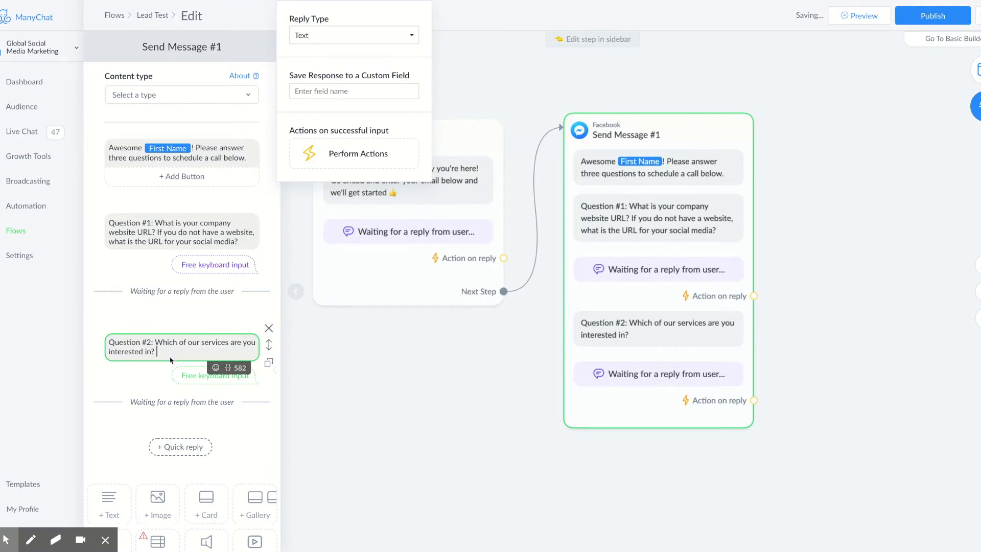
text(? (e.g. Facebook, Instg)
text(g)
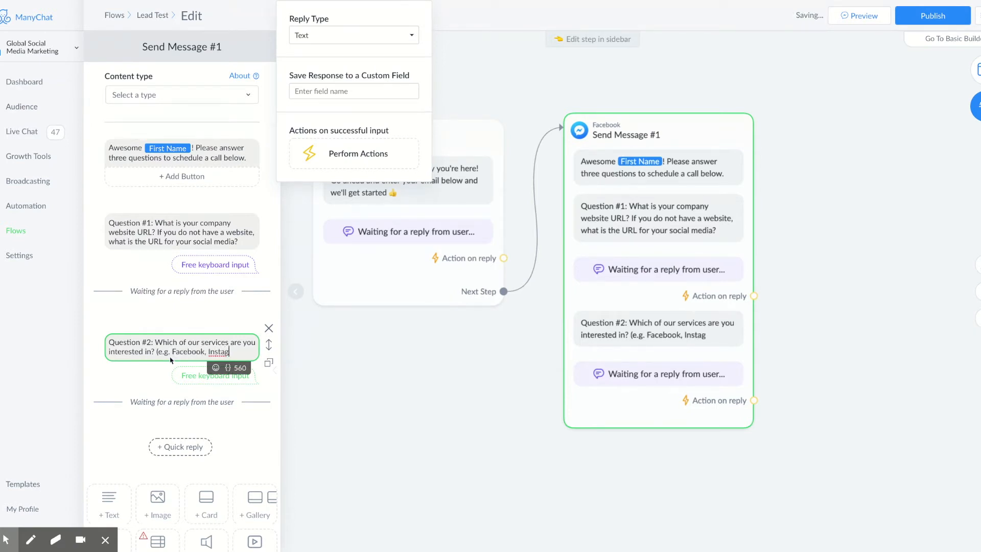
text(ram, YouTub)
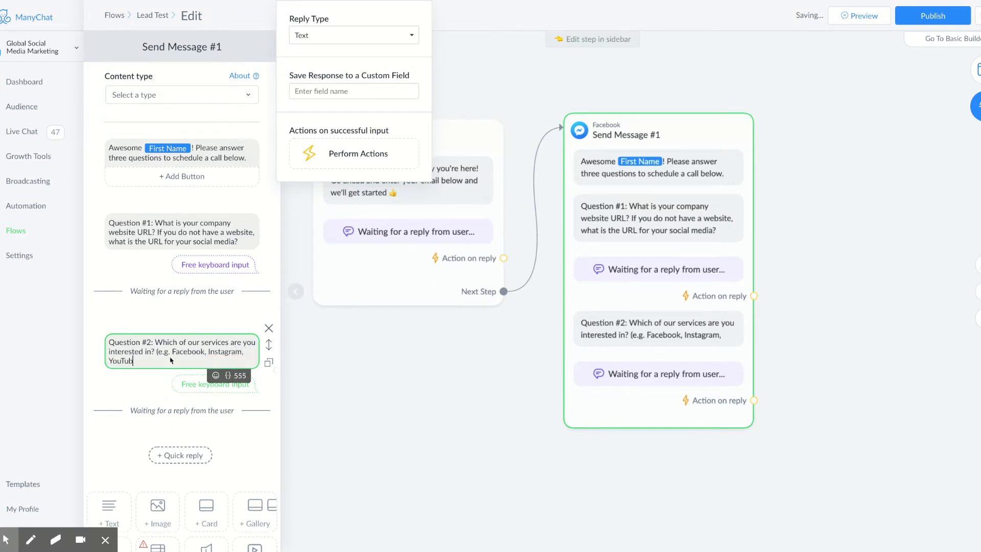
text(e, etc.))
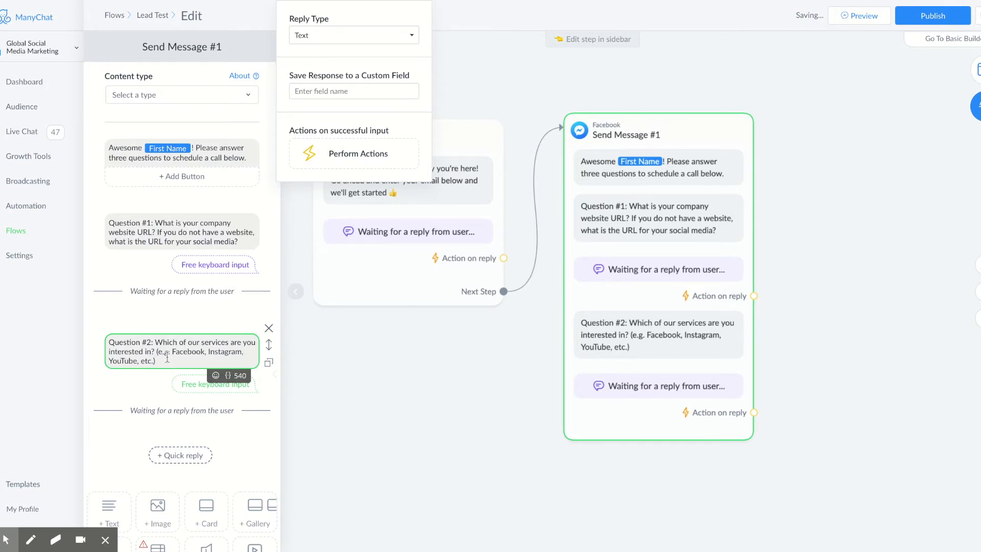
drag(163, 362, 156, 353)
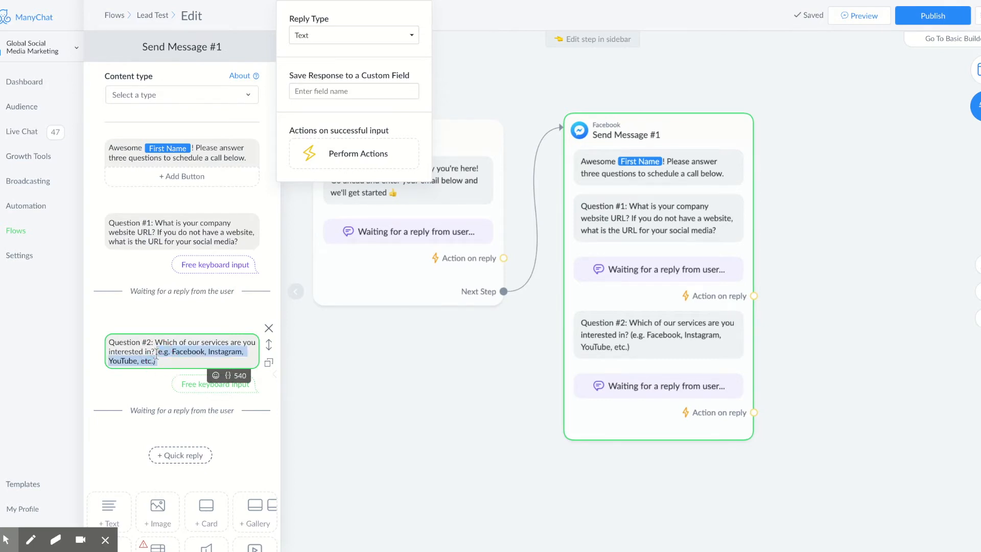
click(177, 361)
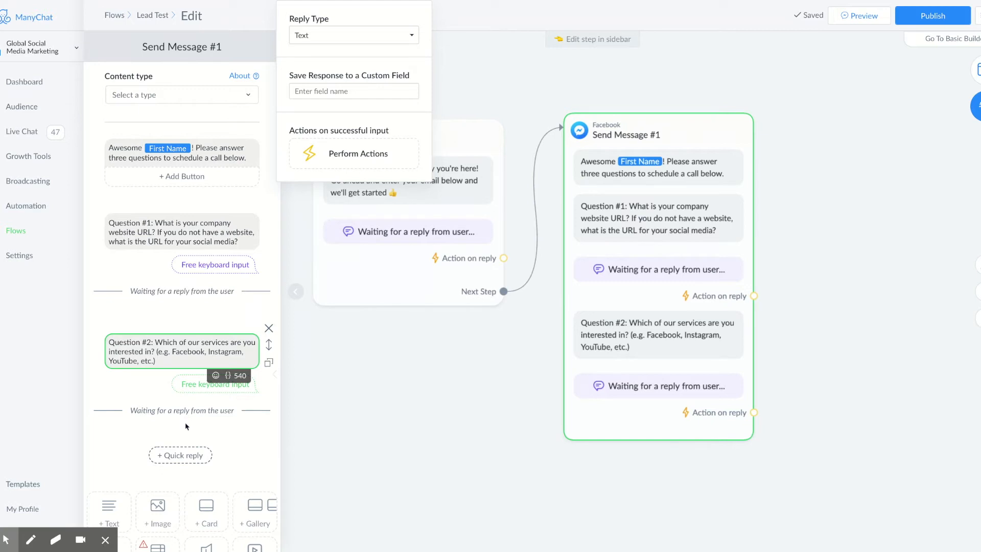
scroll(216, 486, down, 2)
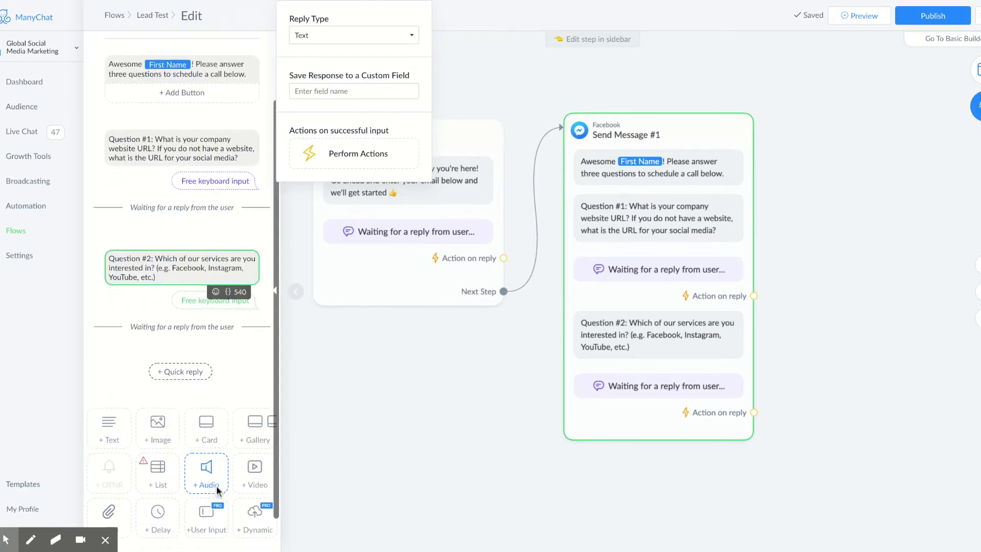
Step: Add "Question #3: What is your monthly budget?" expecting a Number reply without a Skip button
click(206, 517)
click(189, 379)
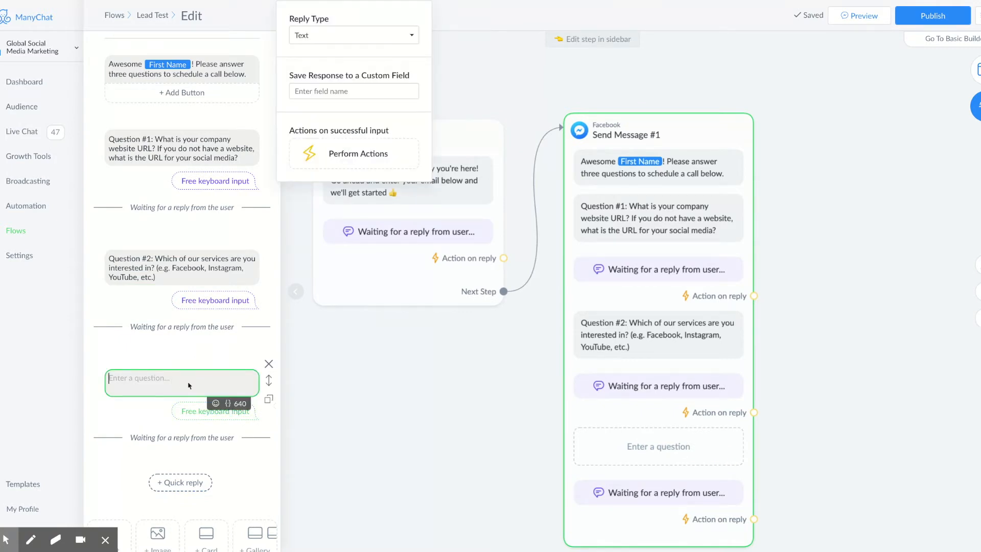
text(Question )
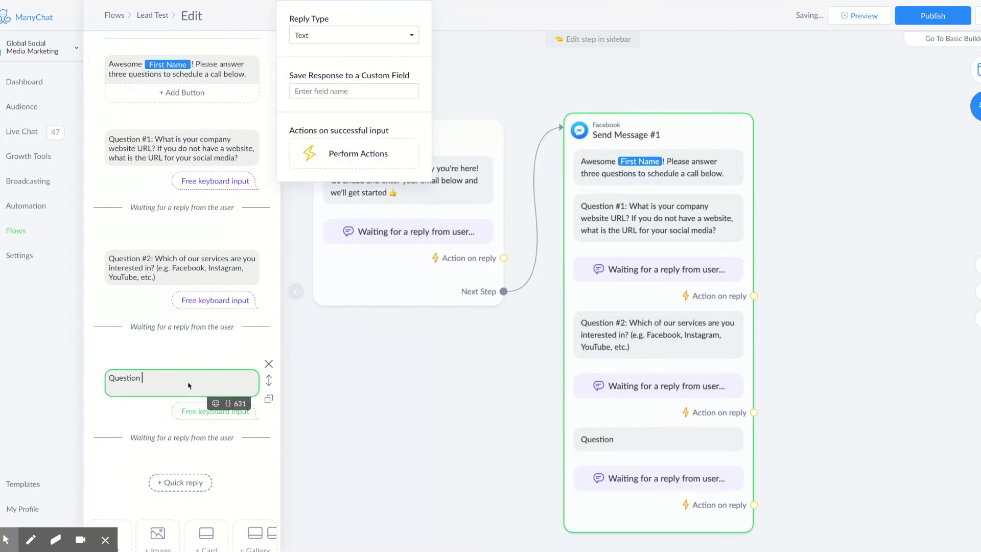
text(#3: What is your monthly budget?)
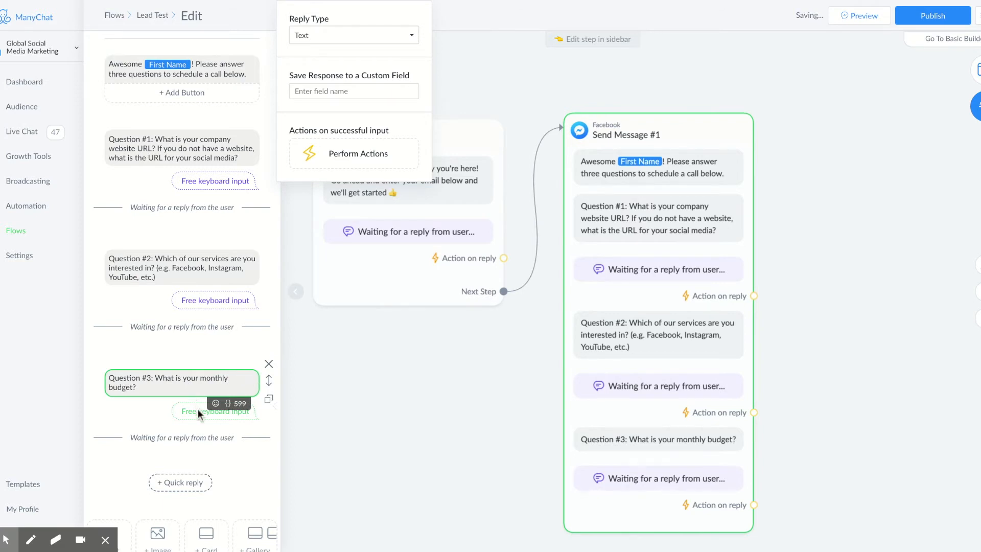
click(353, 40)
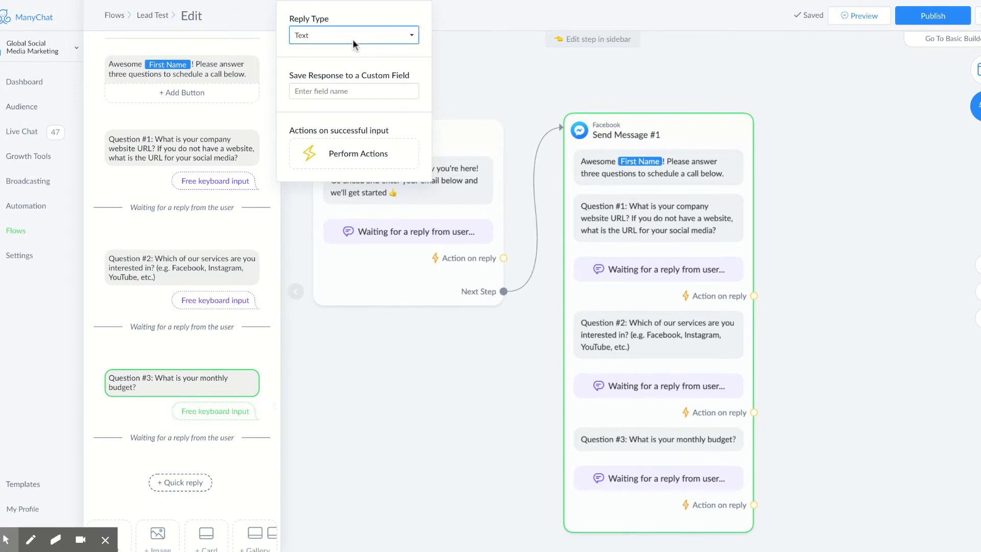
click(351, 48)
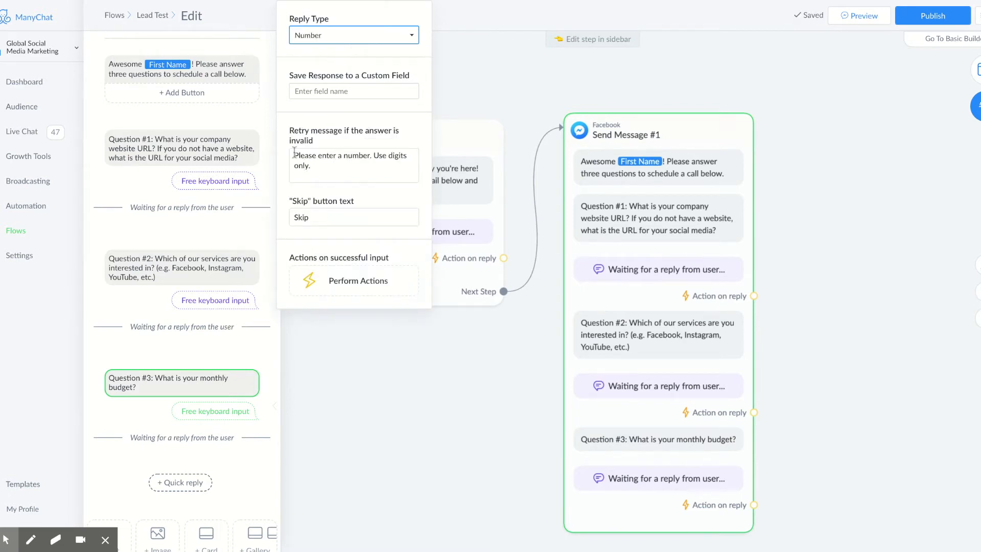
double_click(333, 217)
key(BackSpace)
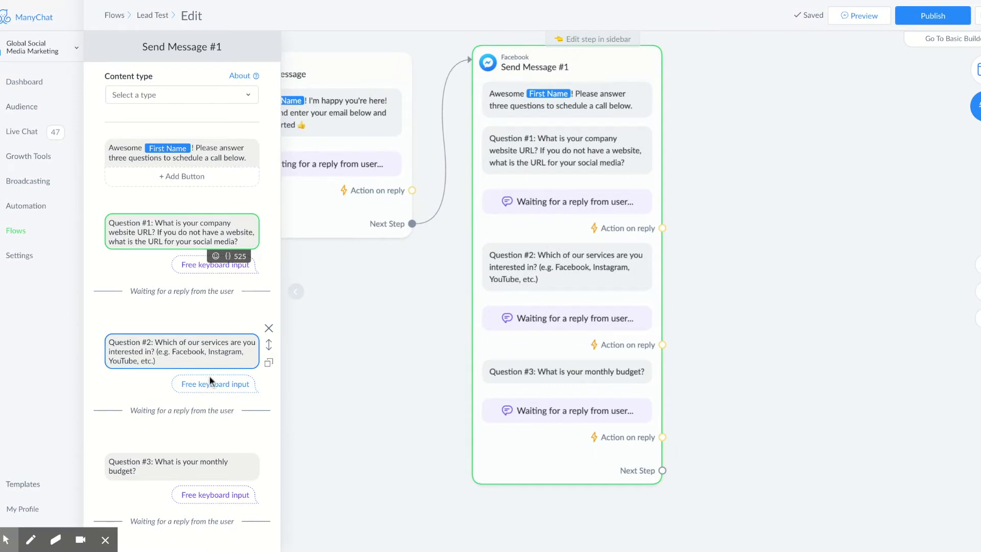
click(210, 379)
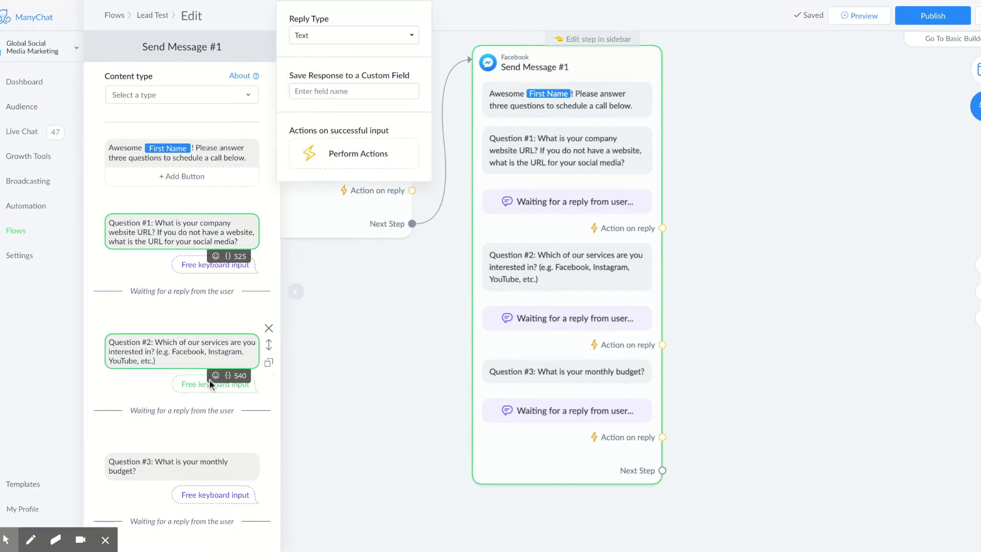
Step: Create a new custom field "Services" to store Question #2's answer
click(326, 90)
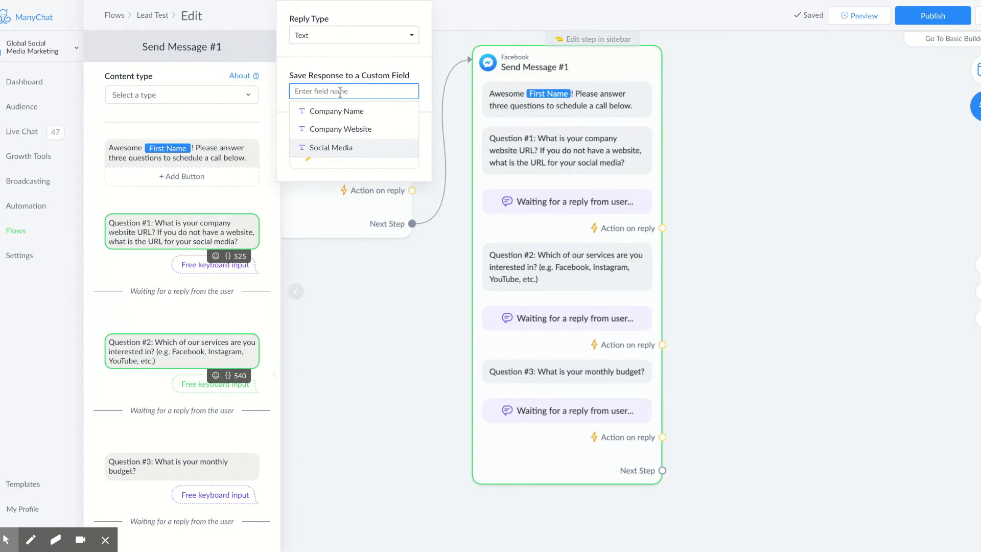
text(Services)
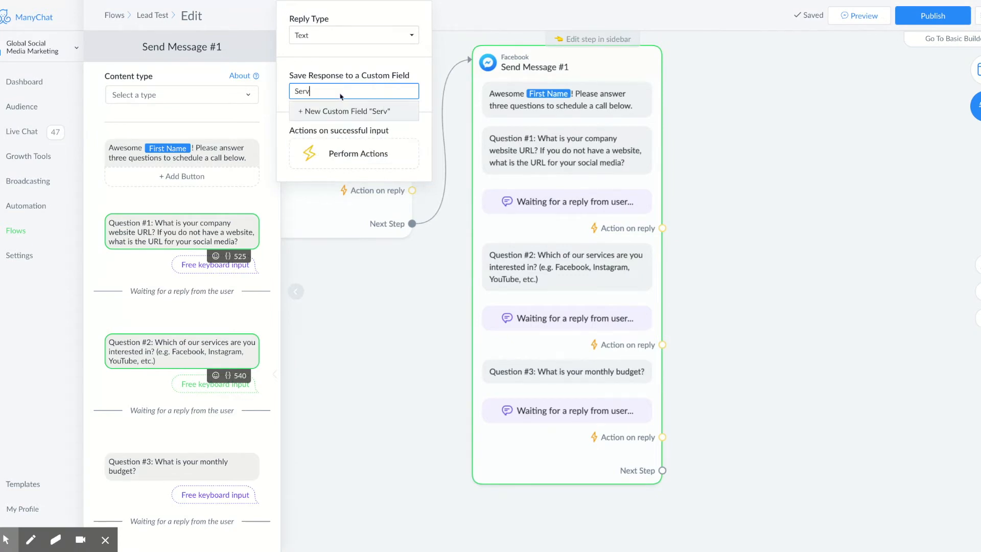
click(342, 112)
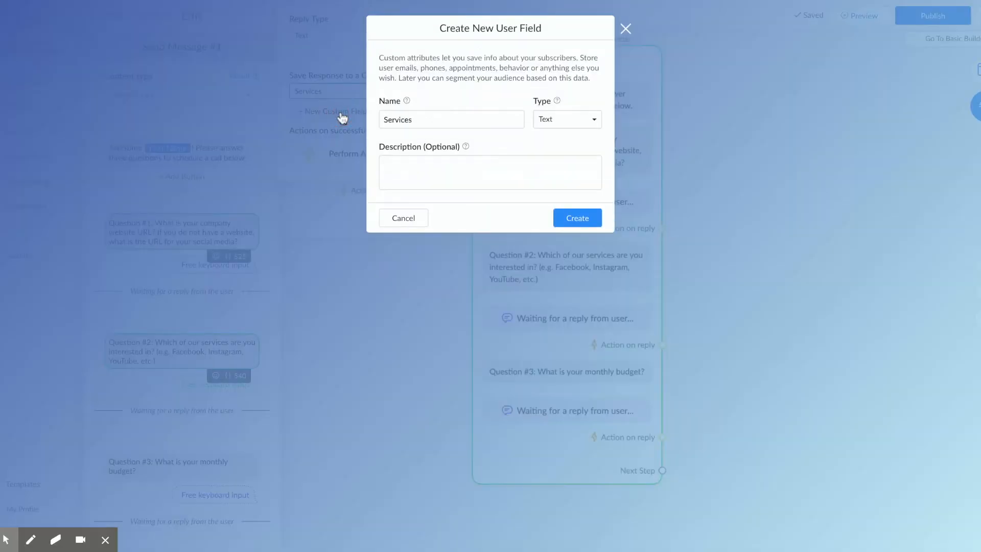
click(556, 121)
click(577, 216)
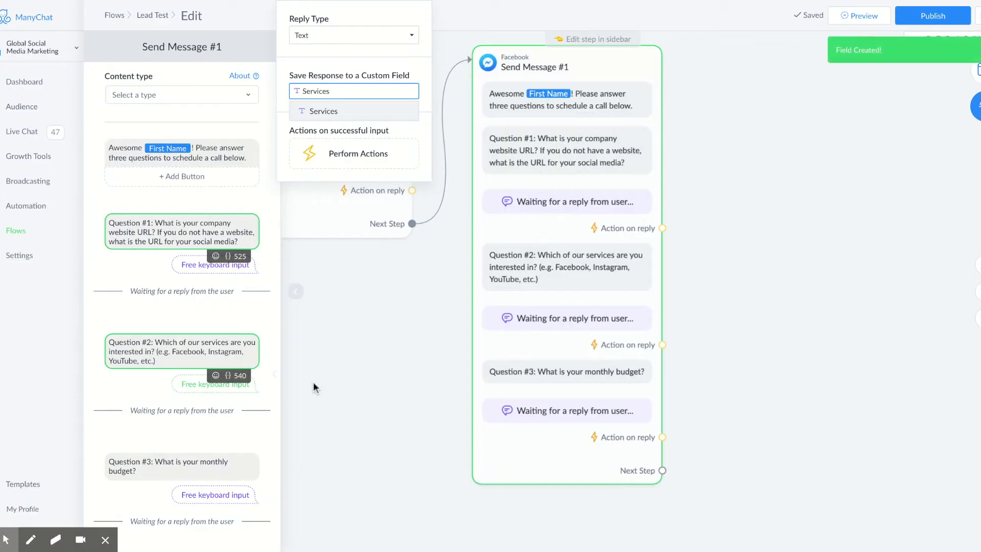
Step: Save Question #3's answer to the Budget field and return to the flow
click(200, 465)
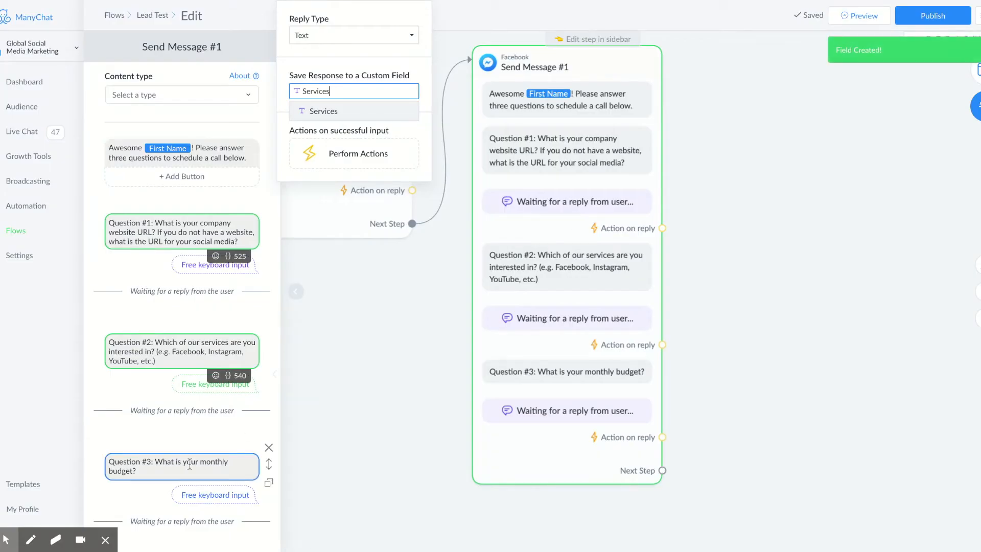
click(353, 91)
click(341, 131)
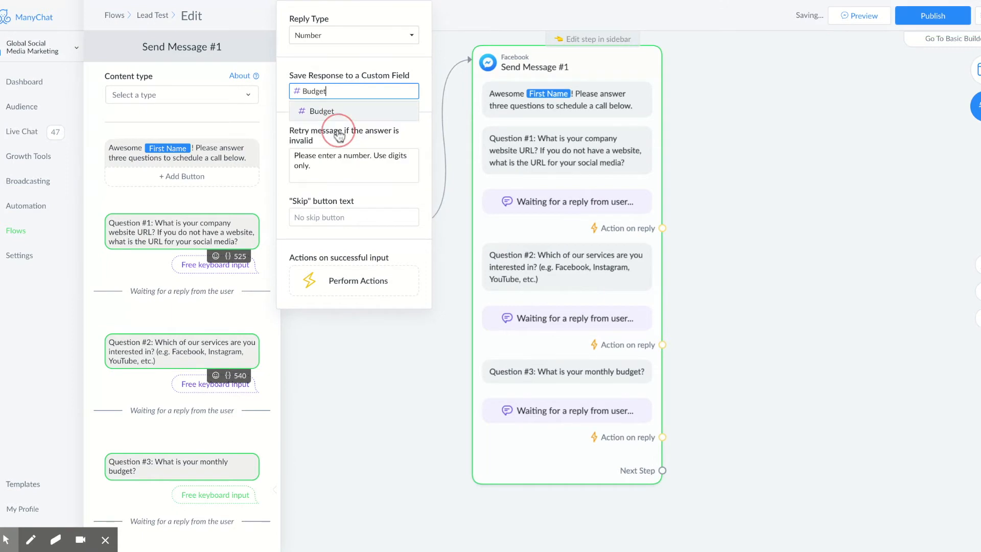
click(714, 154)
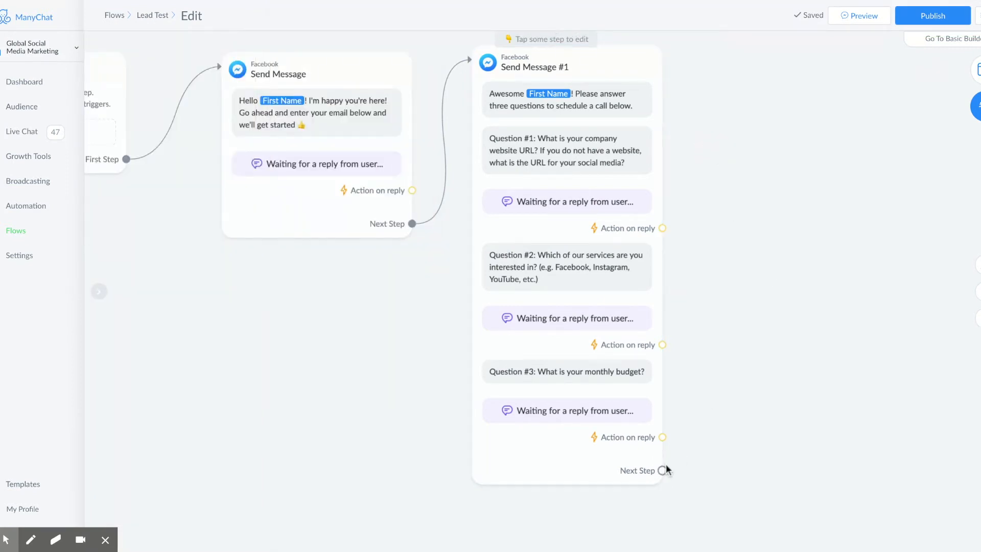
Step: Add a Condition step and connect Send Message #1's next step to it
click(977, 72)
click(813, 285)
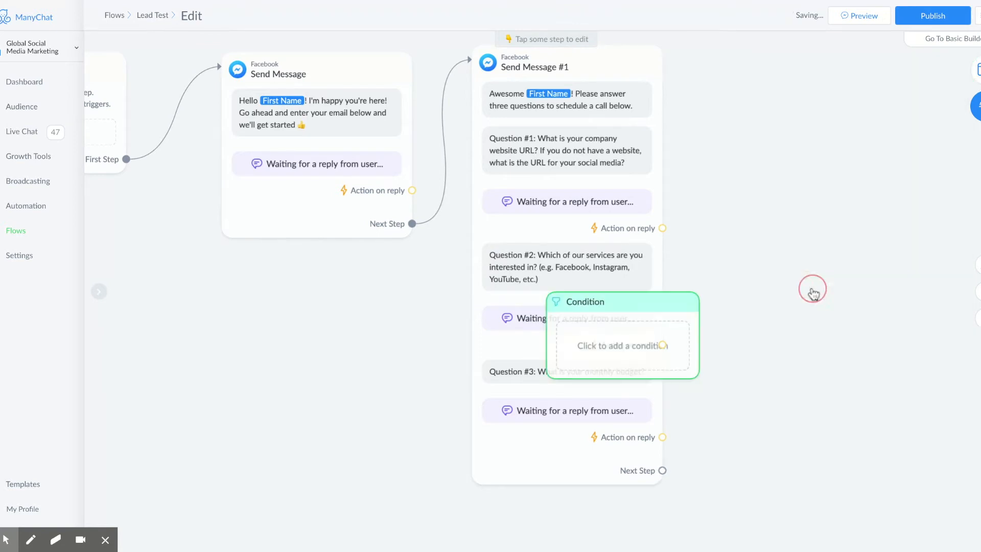
drag(658, 309, 825, 414)
drag(662, 471, 722, 412)
click(760, 442)
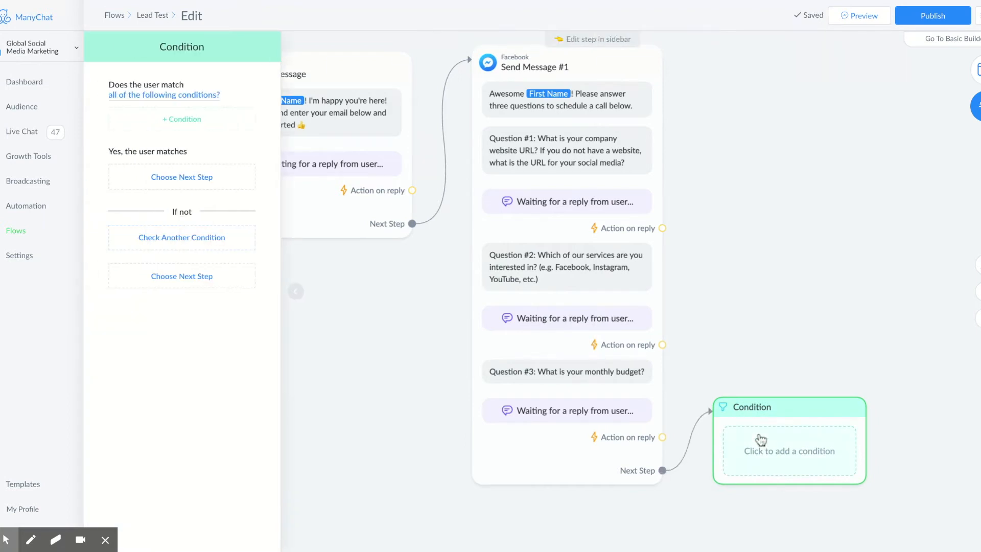
Step: Set the condition to Budget greater than 1000
click(183, 120)
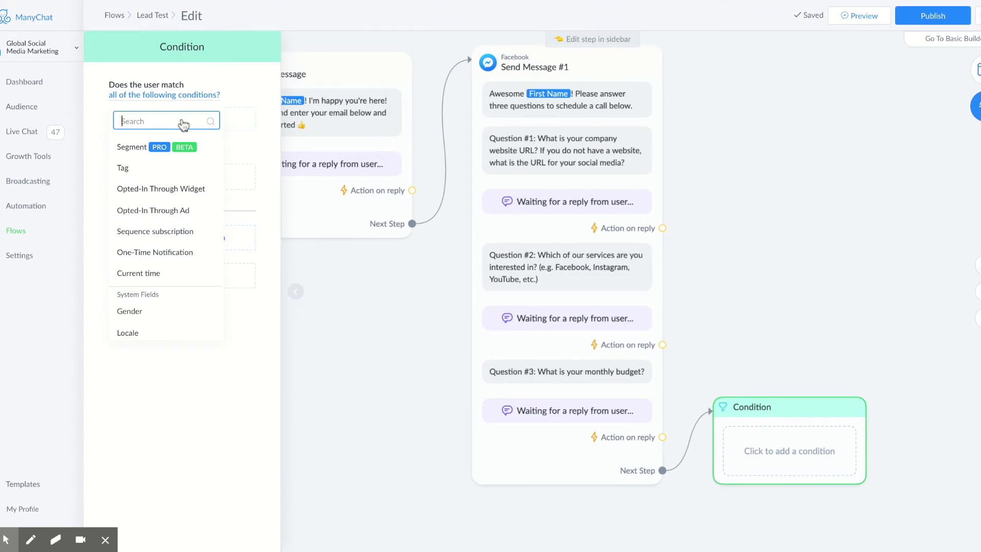
scroll(166, 271, down, 7)
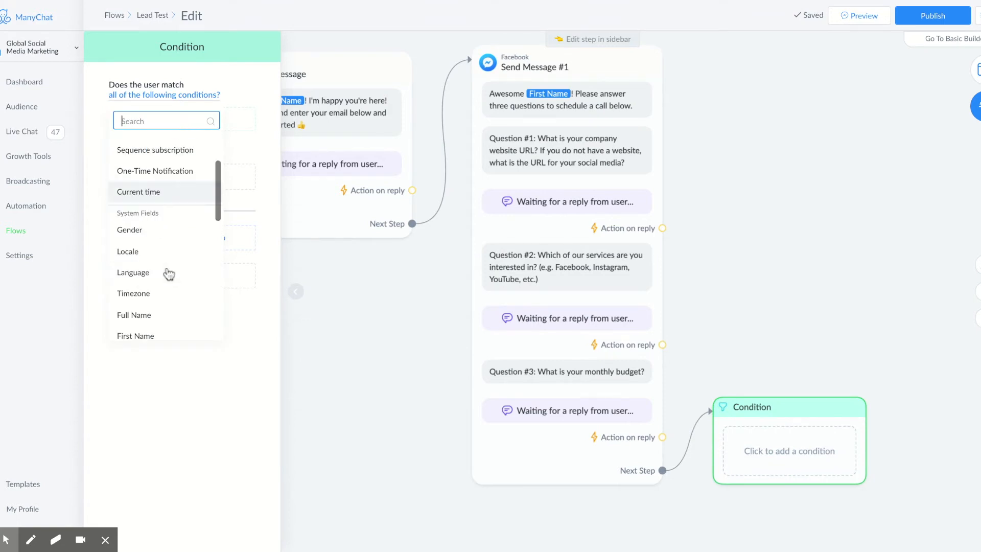
scroll(166, 271, down, 3)
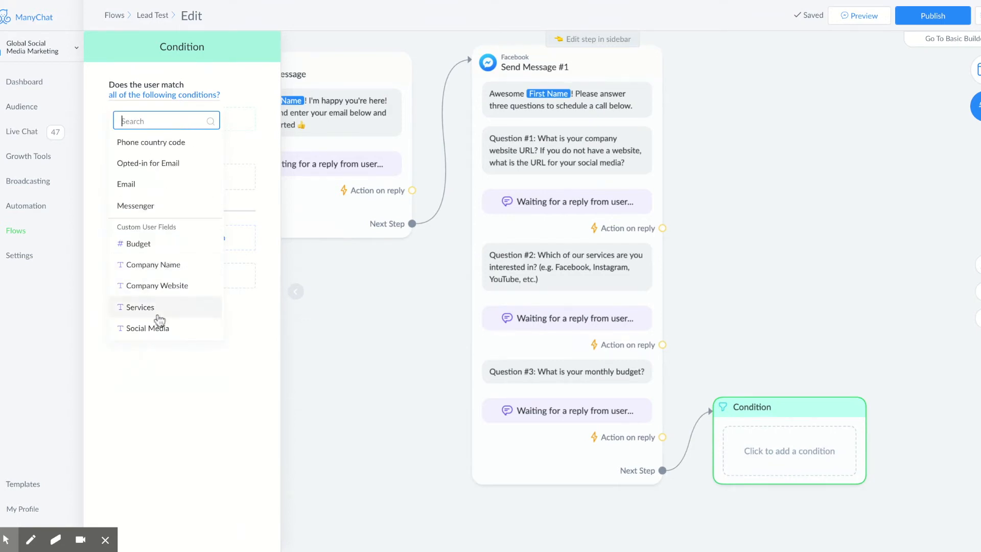
click(161, 250)
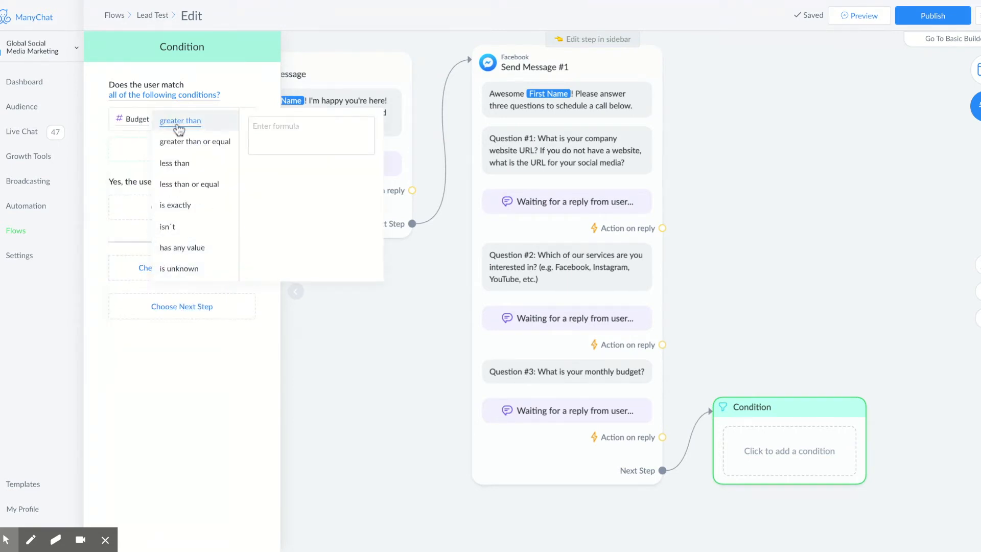
click(293, 138)
text(1000)
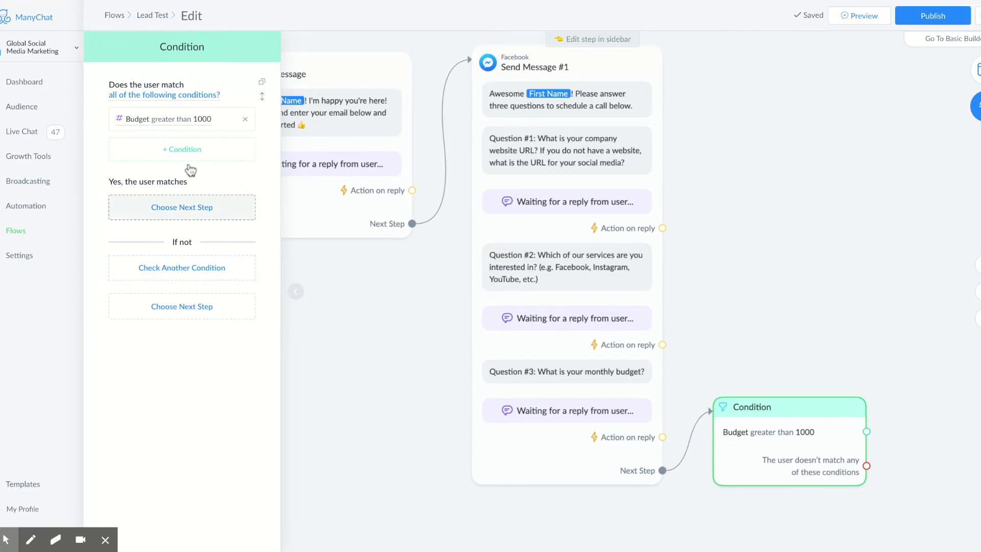
Step: Route matching users to a new Send Message #2 placed beside the Condition
click(193, 214)
click(352, 152)
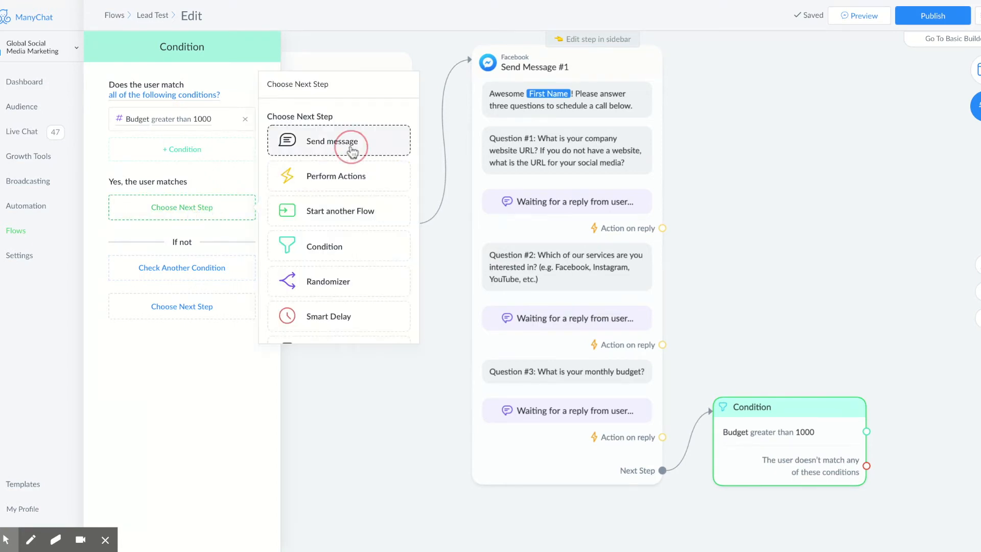
drag(777, 207, 516, 117)
drag(854, 396, 787, 361)
click(725, 367)
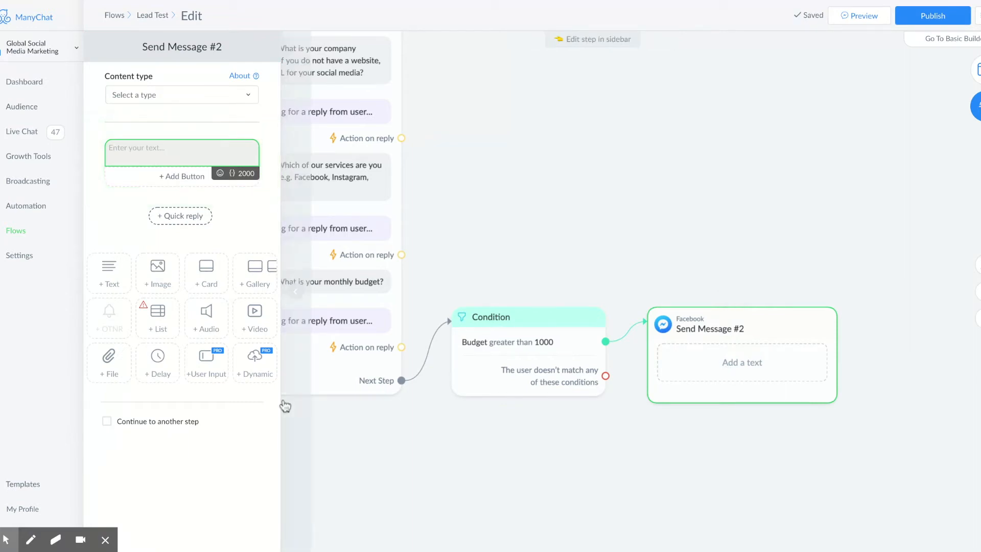
Step: Begin Send Message #2 with "Perfect! Thank you {First Name}"
text(Perfect)
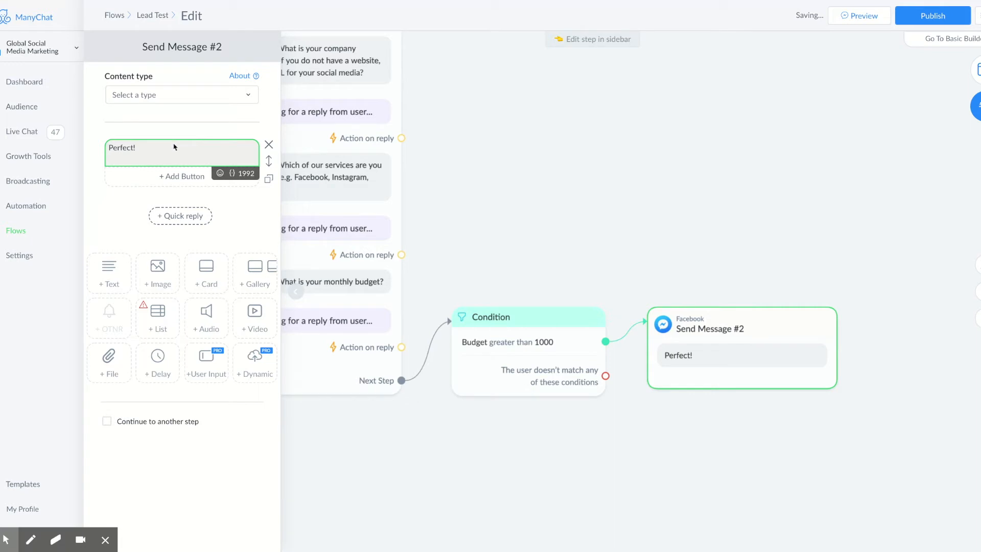
text(! Thank you)
click(232, 173)
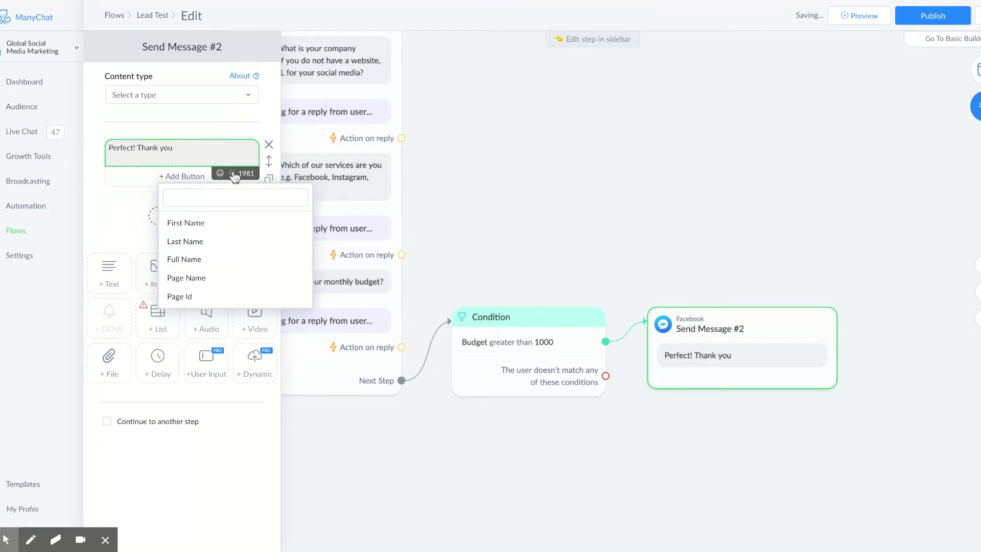
click(214, 221)
click(190, 149)
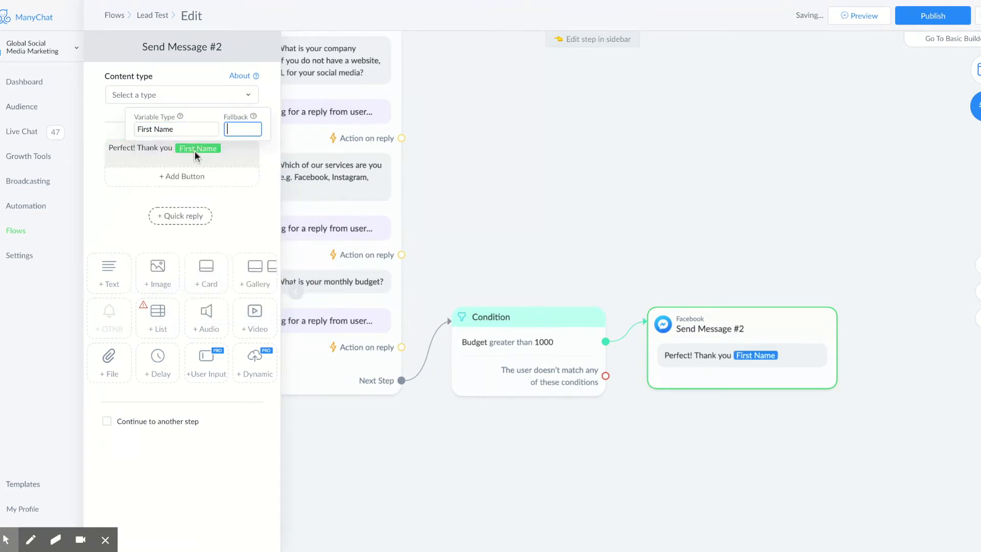
click(231, 157)
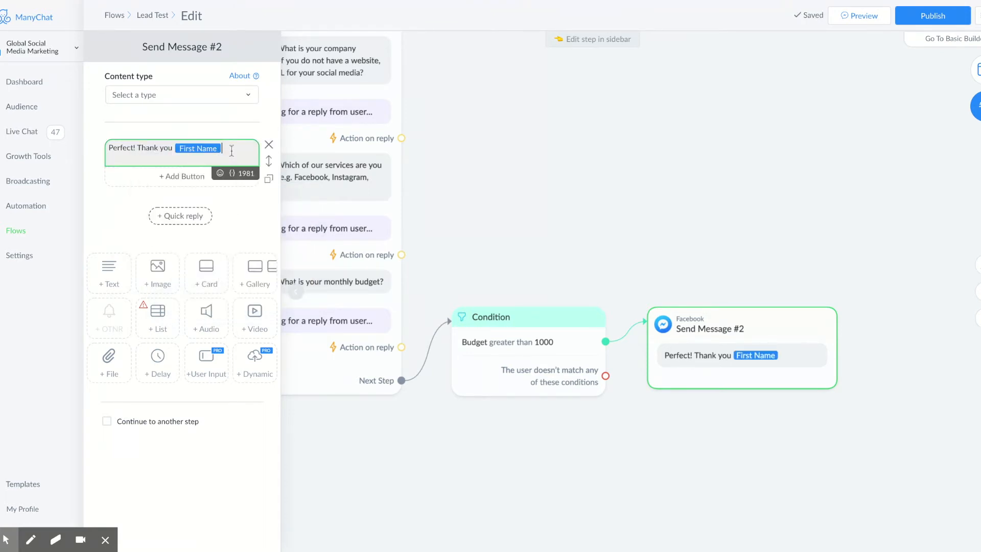
Step: Add "for answering our questions. We look forward to chatting with you" plus a 😊 emoji
text(for answering o)
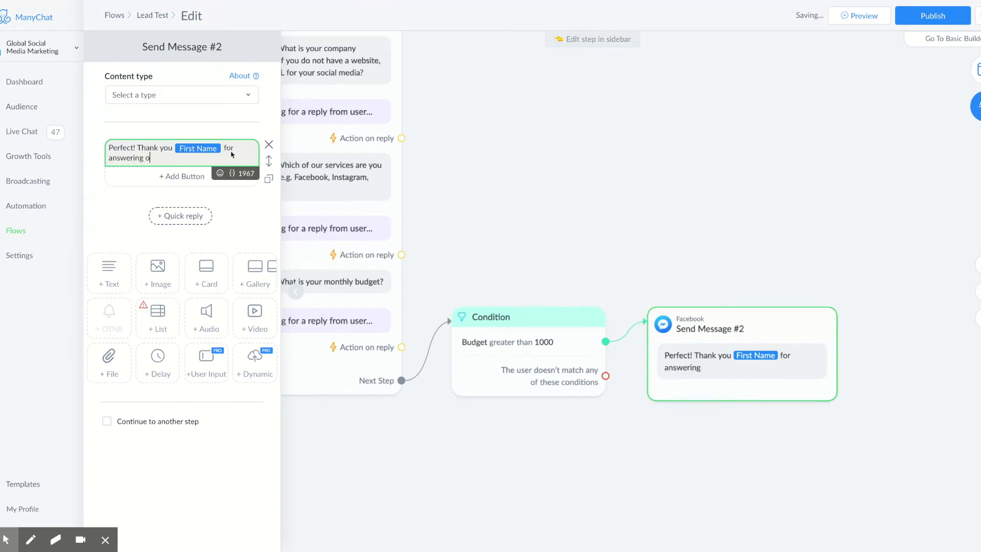
text(ur questions. We look forwat)
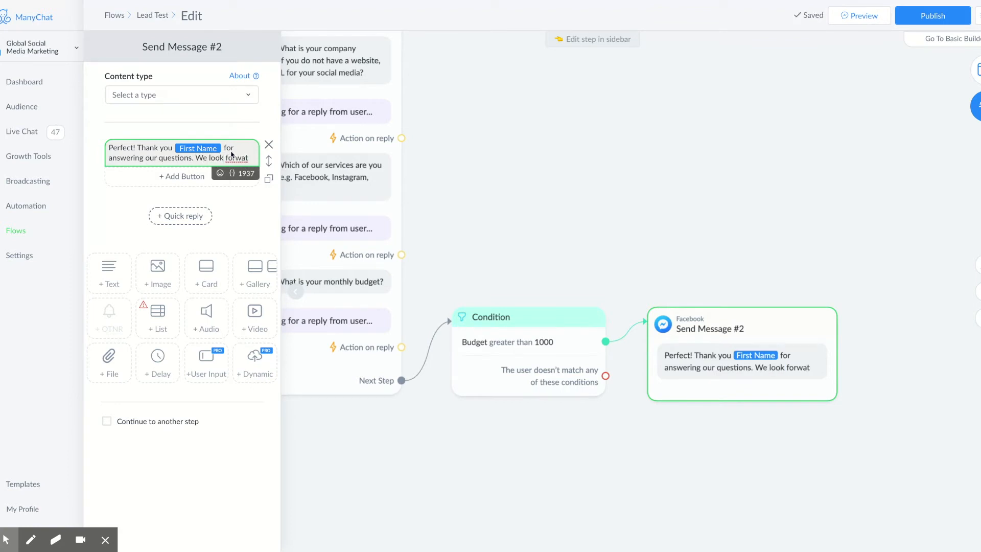
key(BackSpace)
text(rd to chat)
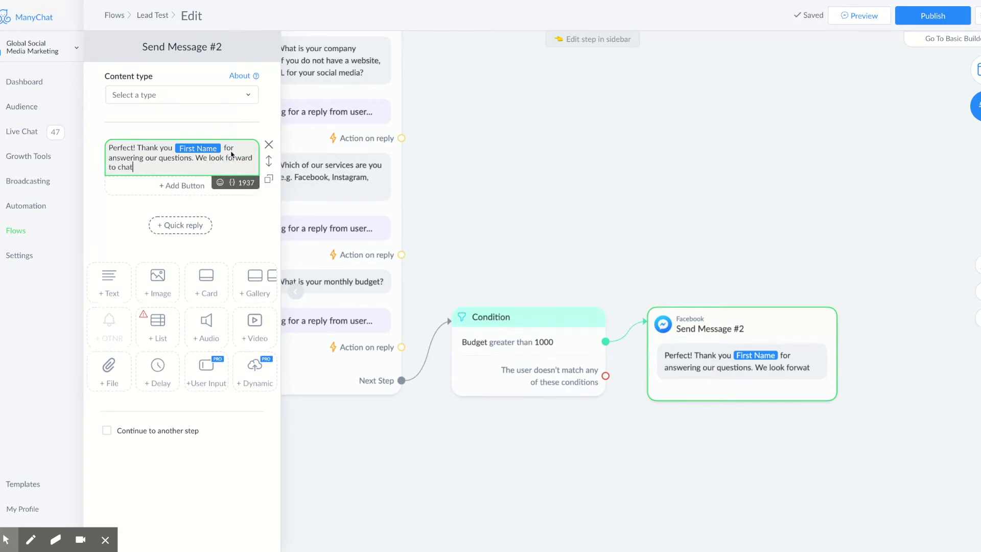
text(ting with you)
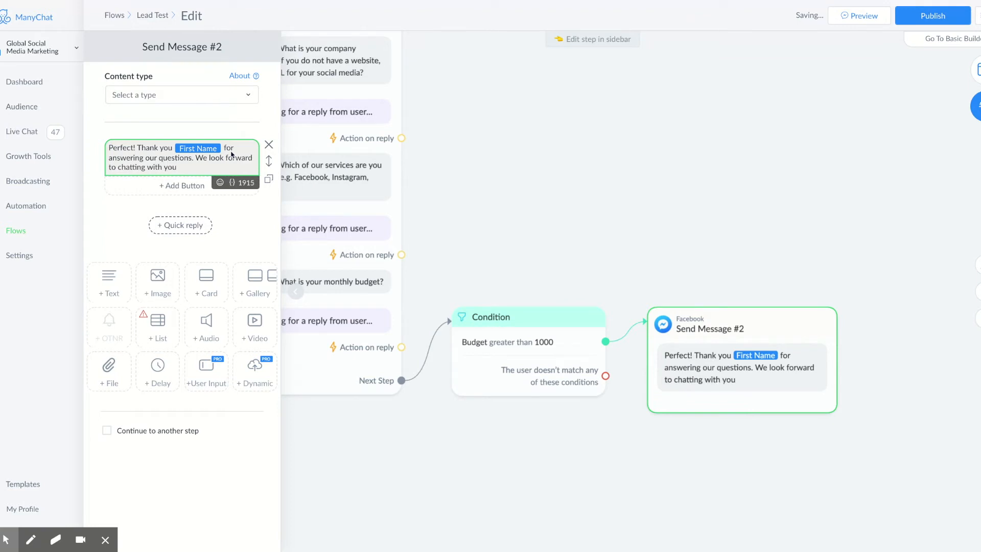
click(219, 183)
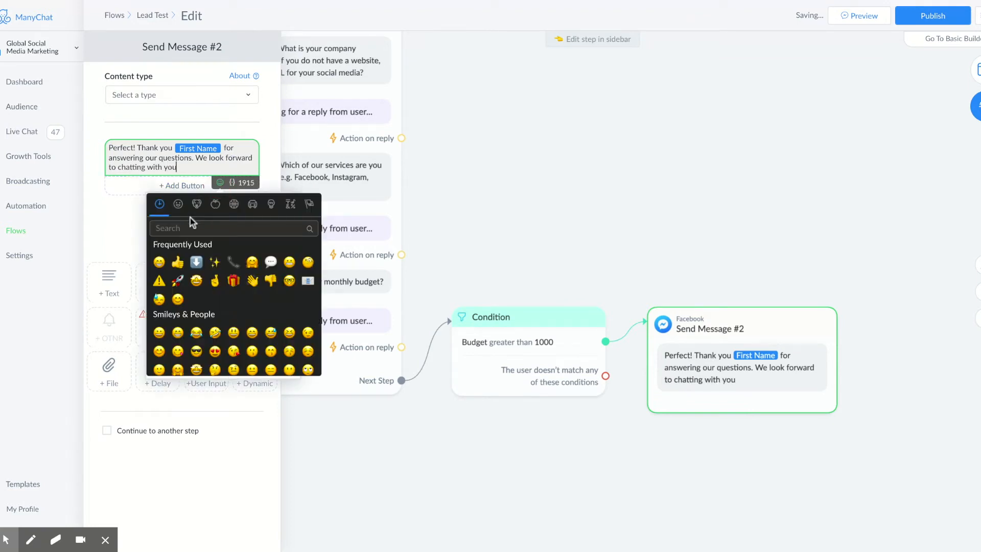
click(160, 262)
click(106, 230)
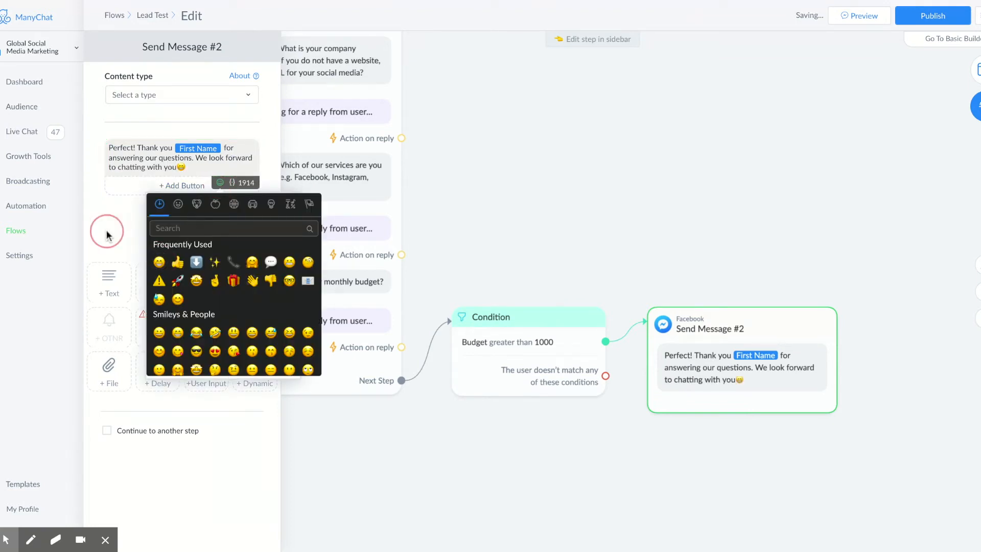
Step: Add a new button to Send Message #2 that opens a website
click(173, 187)
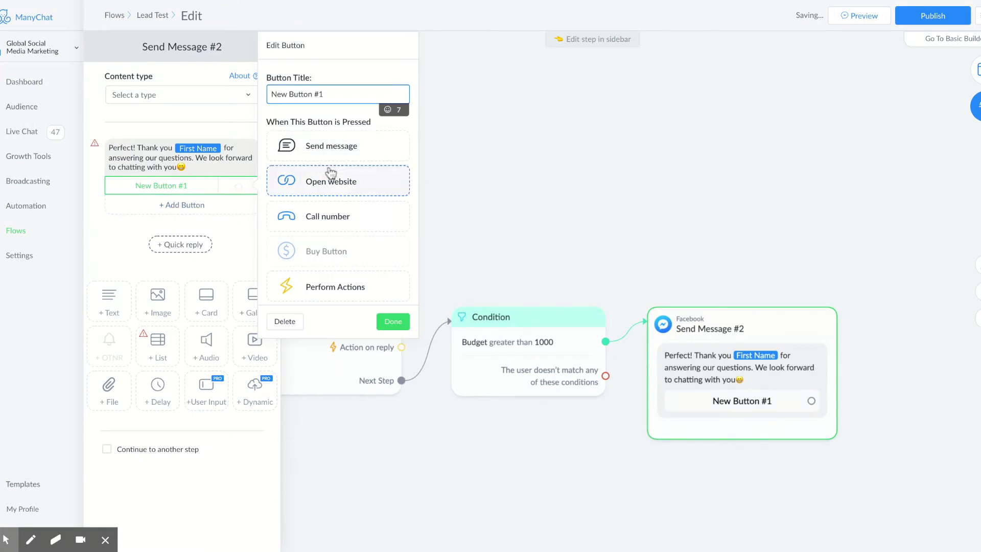
scroll(328, 174, down, 2)
scroll(328, 256, down, 2)
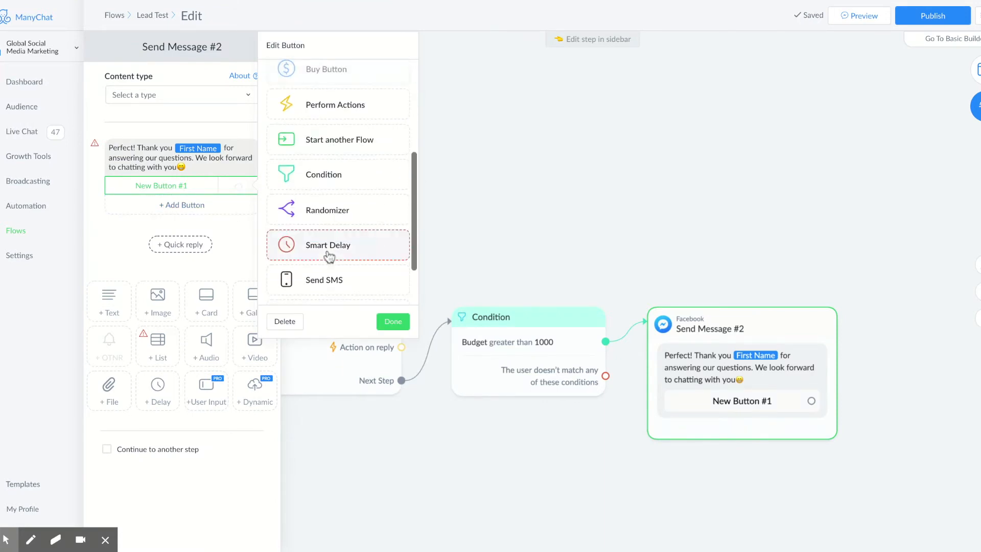
scroll(329, 255, up, 4)
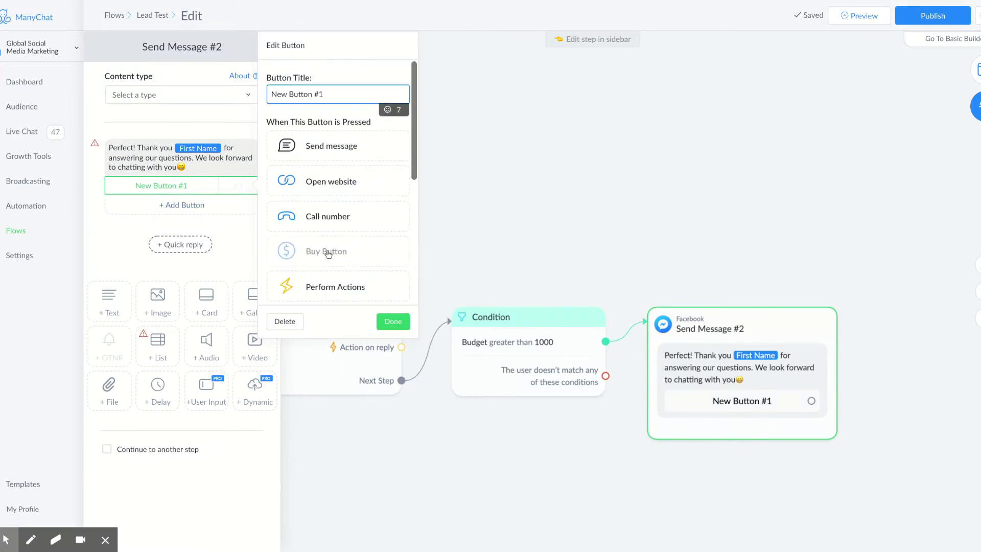
click(334, 183)
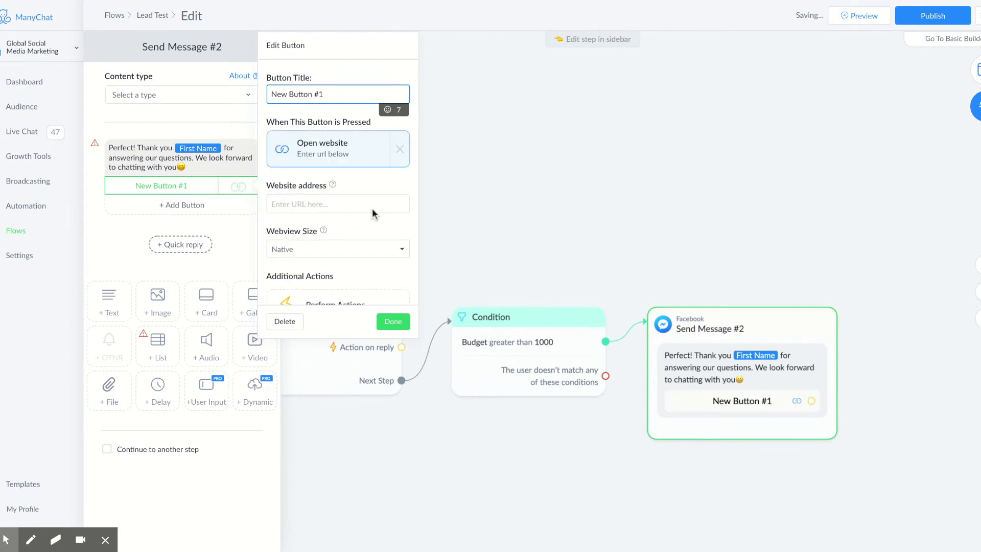
Step: Title the button 'Schedule a Call' and set the pasted Calendly booking URL as its link
drag(359, 92, 261, 89)
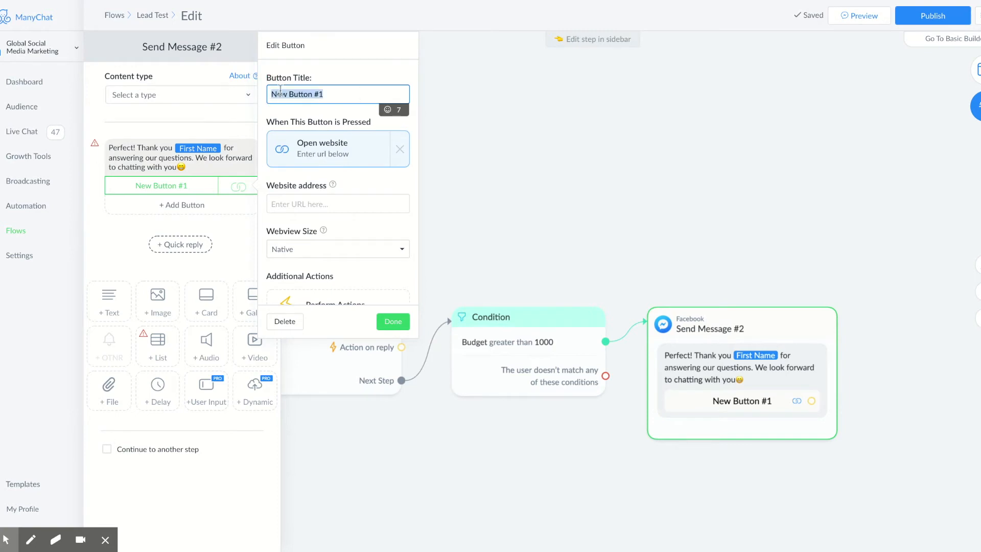
text(Sceh)
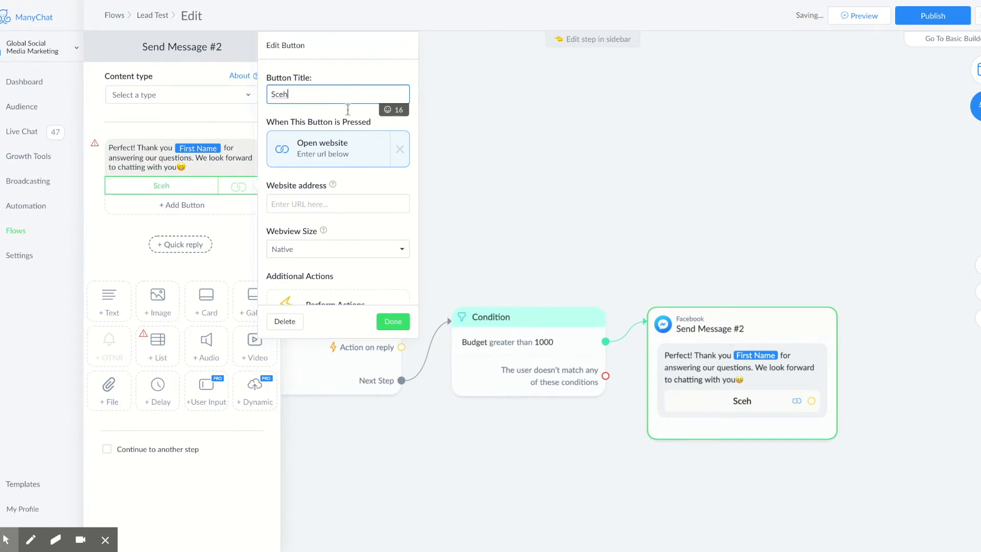
key(BackSpace)
key(BackSpace)
text(hedule a Call)
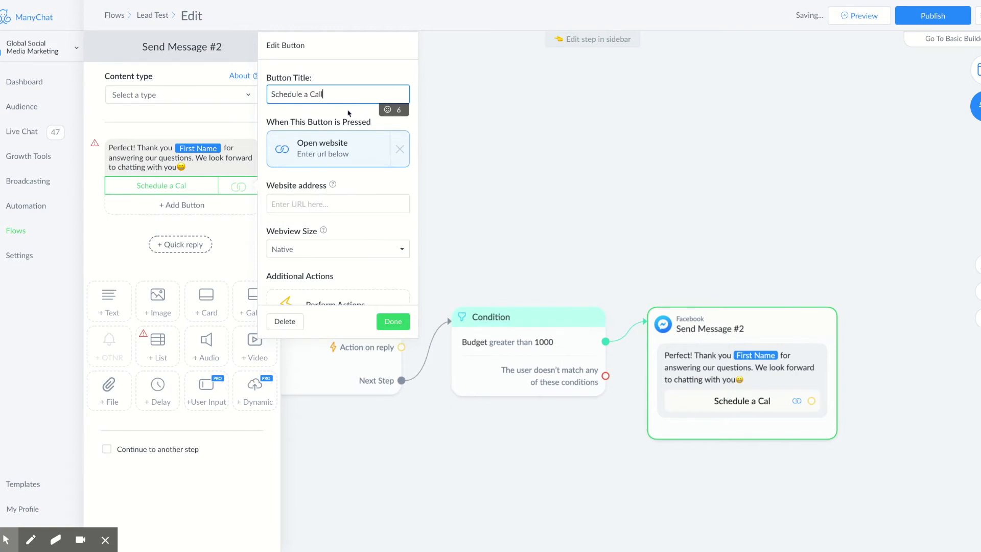
click(347, 205)
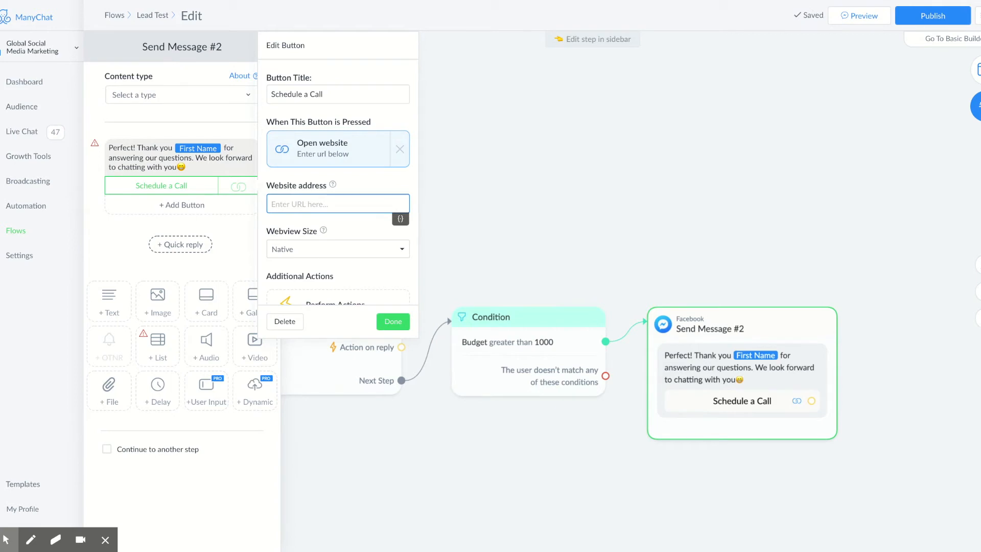
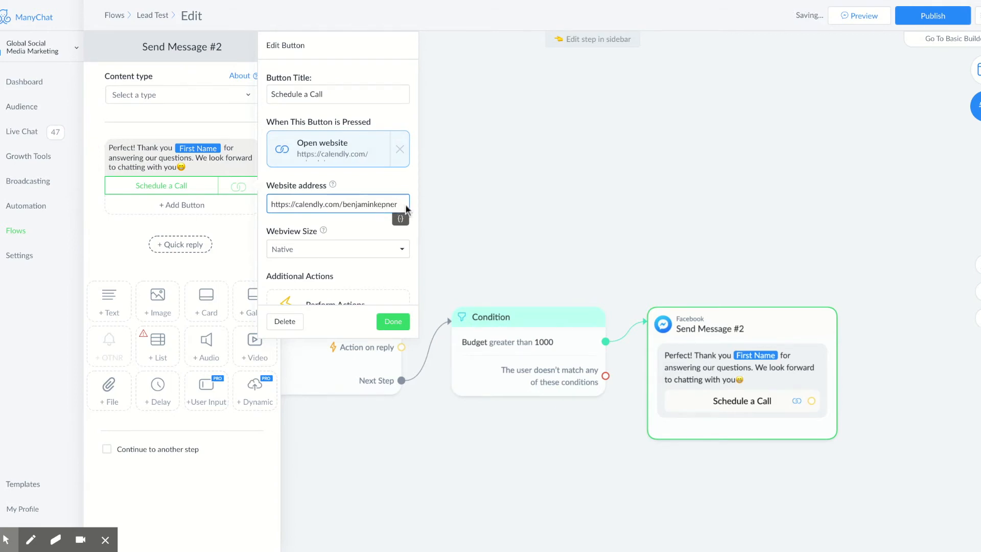
scroll(358, 254, down, 1)
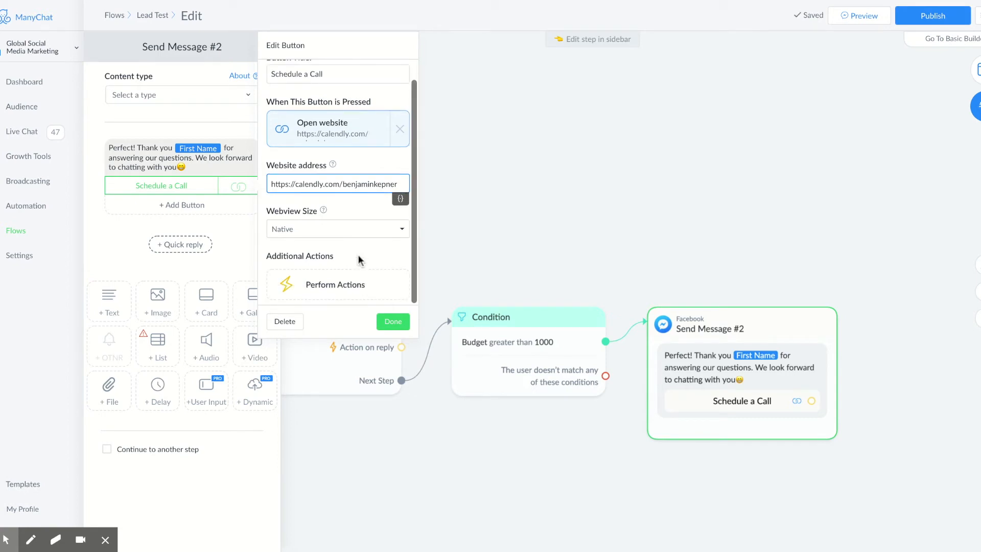
click(393, 321)
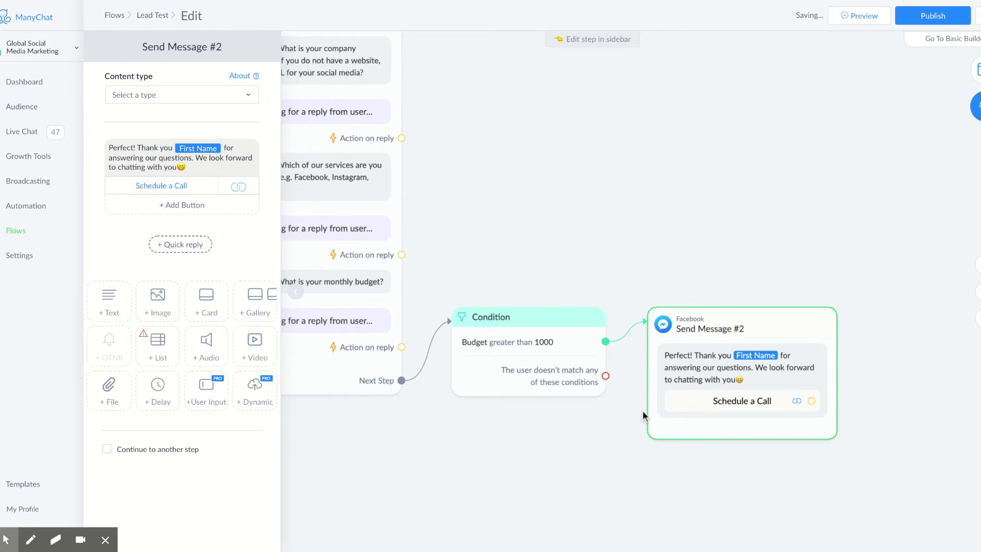
Step: Link the no-match branch to Send Message #3 saying the budget is too low and offering free training videos
click(606, 377)
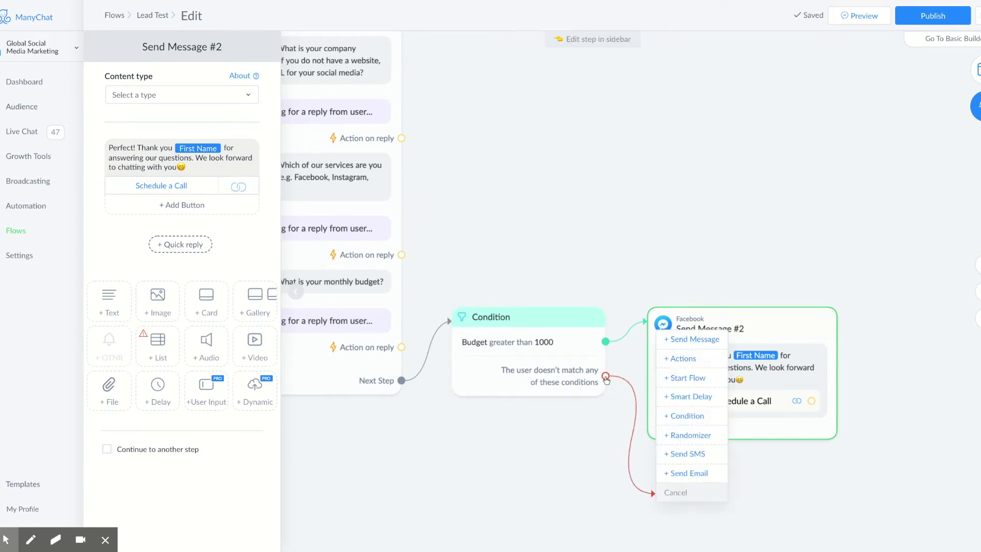
click(687, 340)
drag(550, 450, 502, 283)
click(668, 375)
click(213, 152)
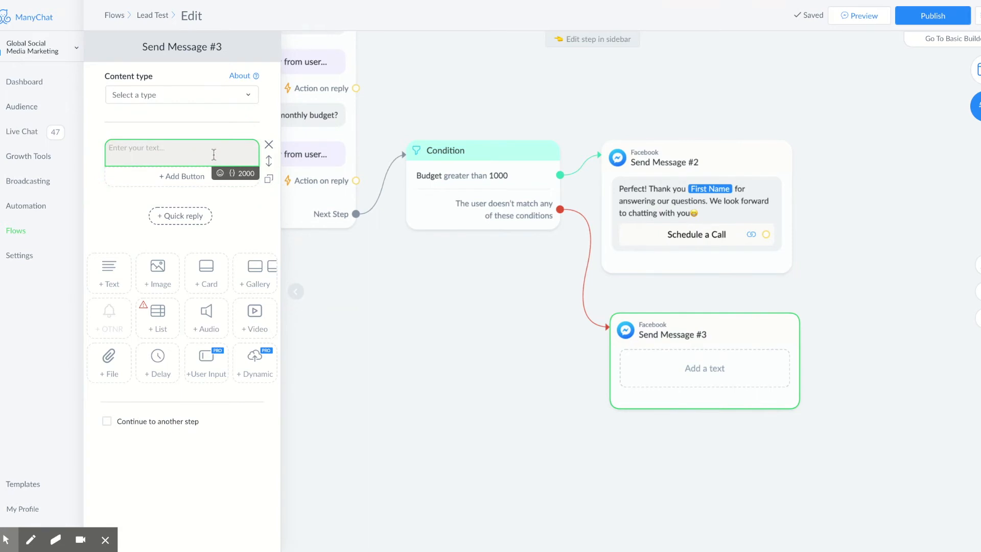
text(Sadly)
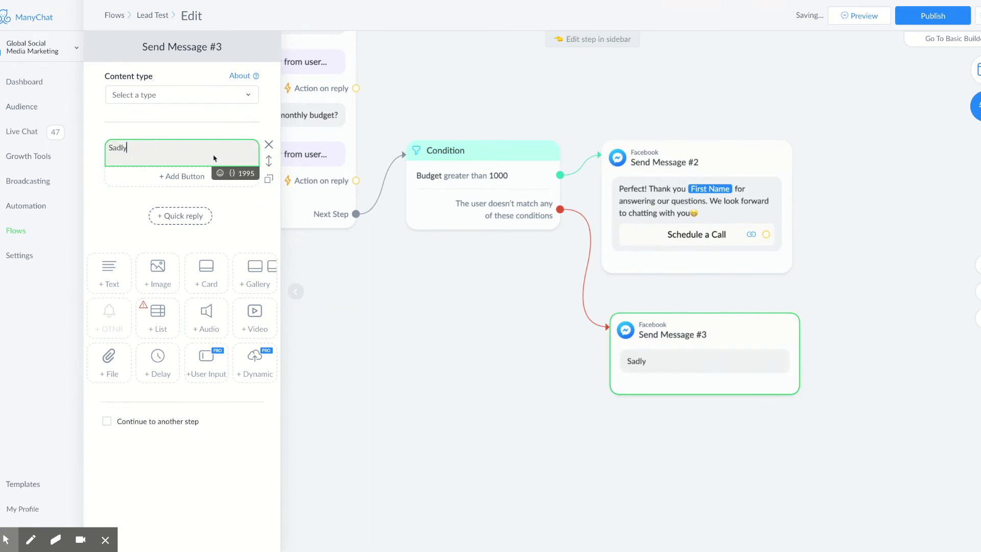
text(, your budget is too low for us right now. BUT)
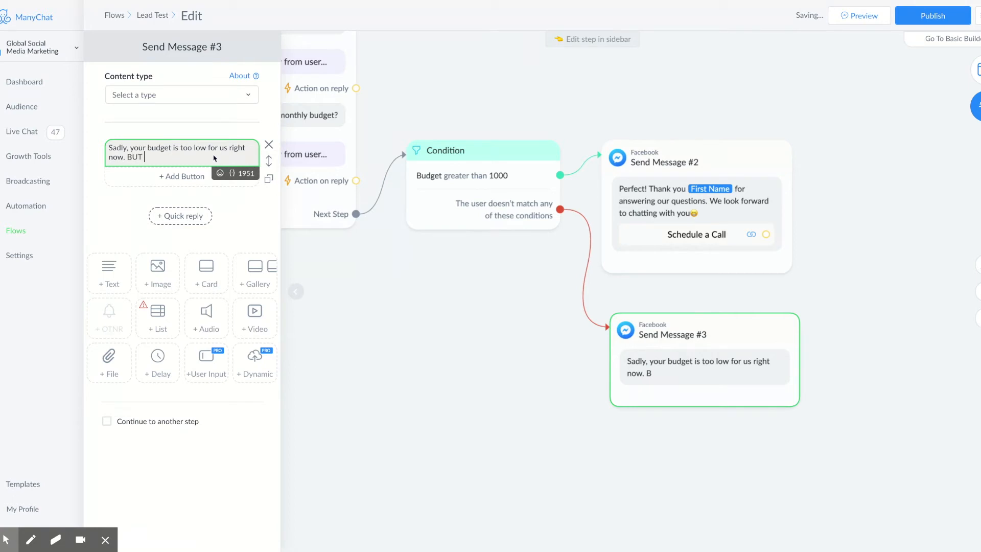
text( here are some free training )
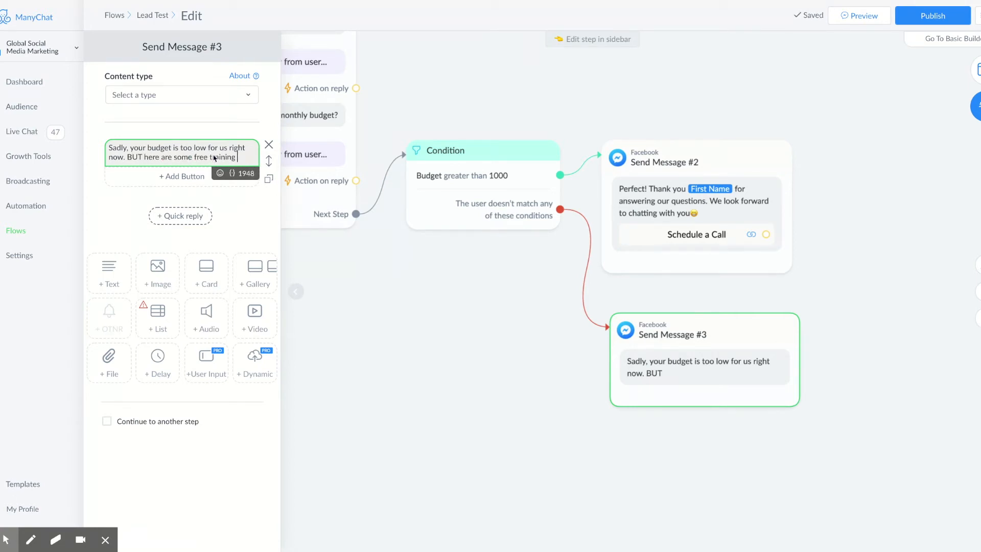
text(videos to help you DIY)
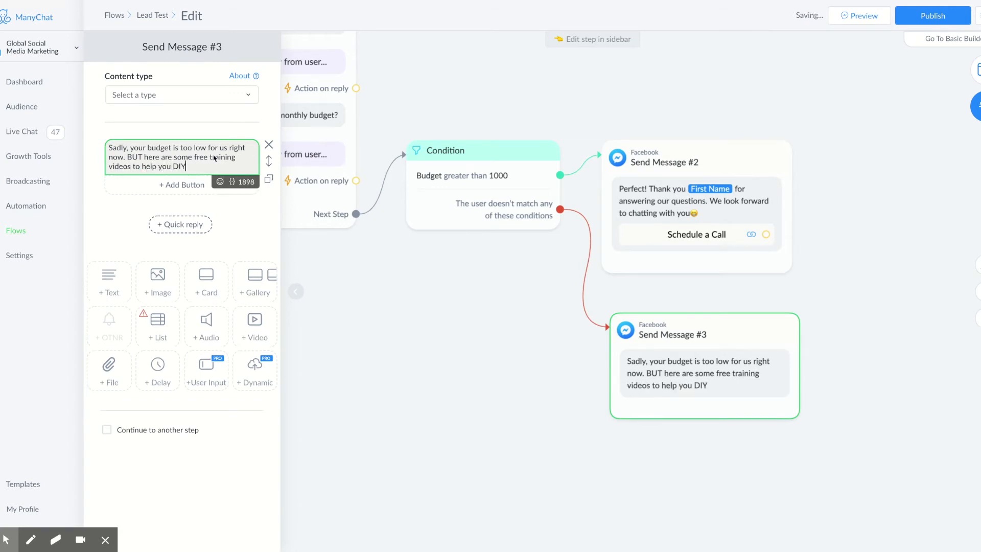
text(@)
click(109, 280)
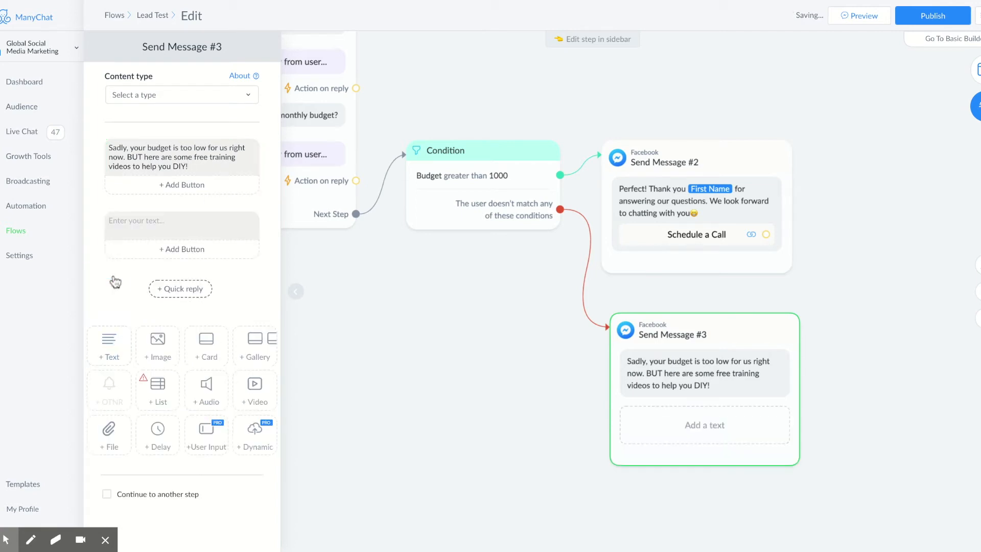
Step: Write 'Don't forget to subscribe so that you can stay up to date on our newest videos' plus an emoji
click(146, 223)
text(D)
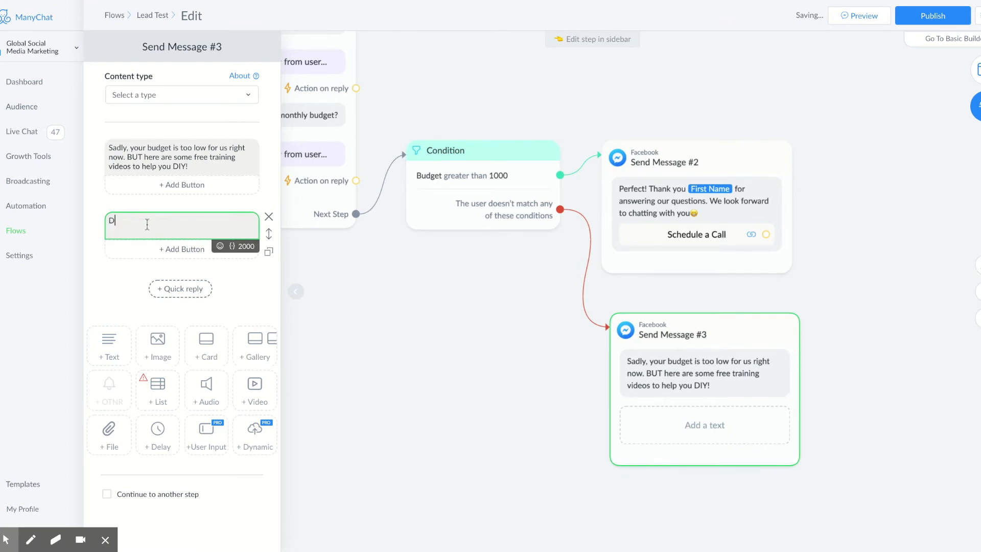
text(on't forget to subscribe so t)
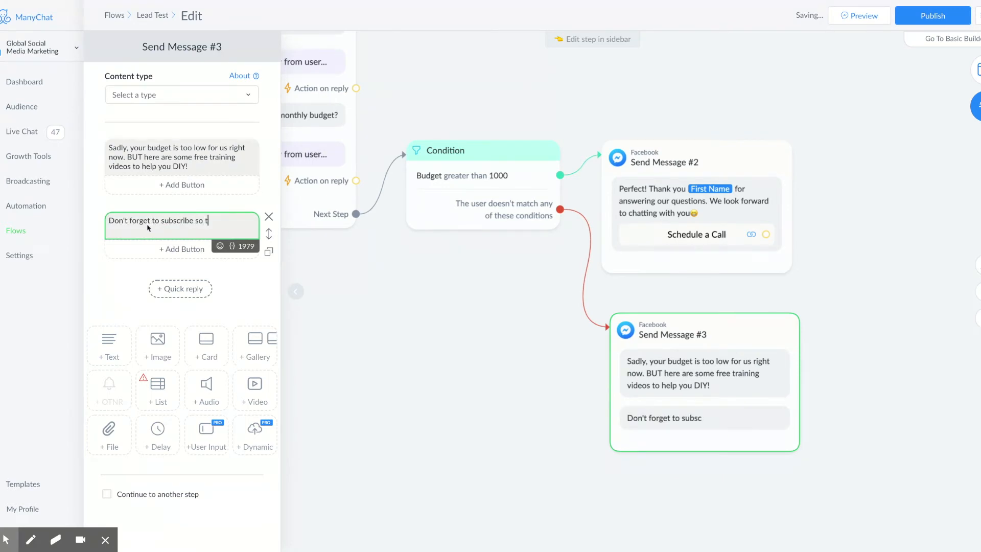
text(hat you can stay)
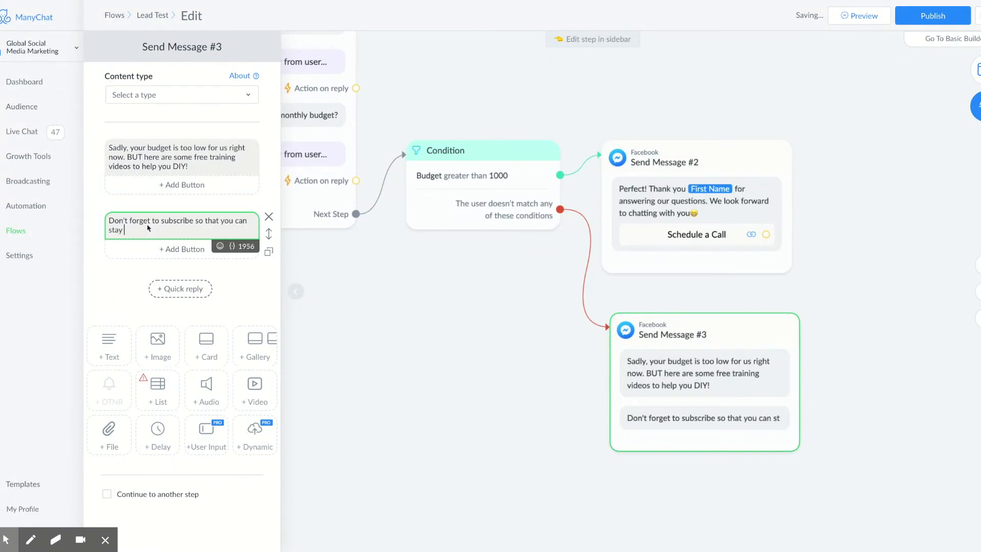
text( up to date on)
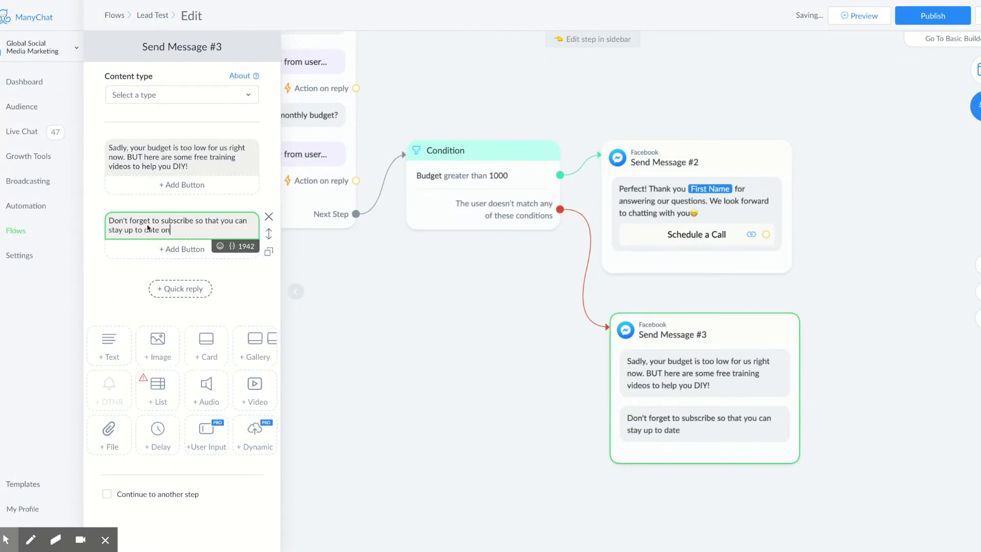
text( our newest videos)
click(220, 246)
click(159, 325)
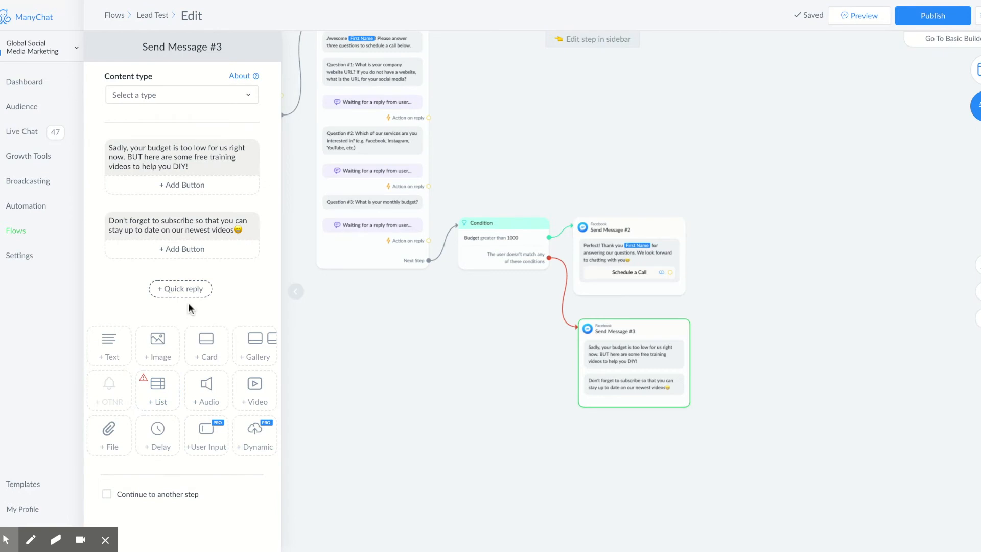
Step: Add a 'YouTube' button to the subscribe message that opens the pasted YouTube channel URL
click(179, 253)
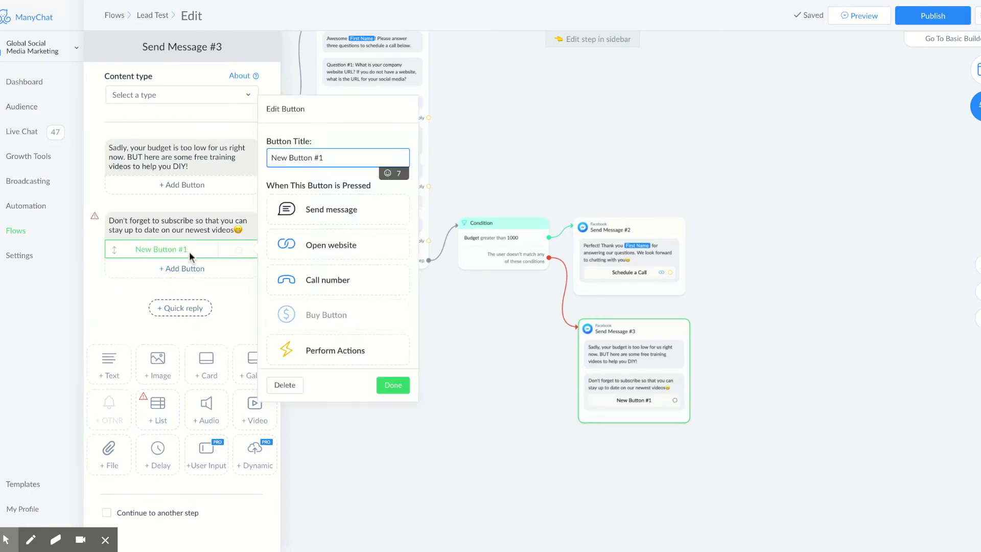
key(BackSpace)
key(BackSpace)
key(BackSpace)
key(BackSpace)
key(BackSpace)
key(BackSpace)
key(BackSpace)
key(BackSpace)
key(BackSpace)
key(BackSpace)
key(BackSpace)
key(BackSpace)
key(BackSpace)
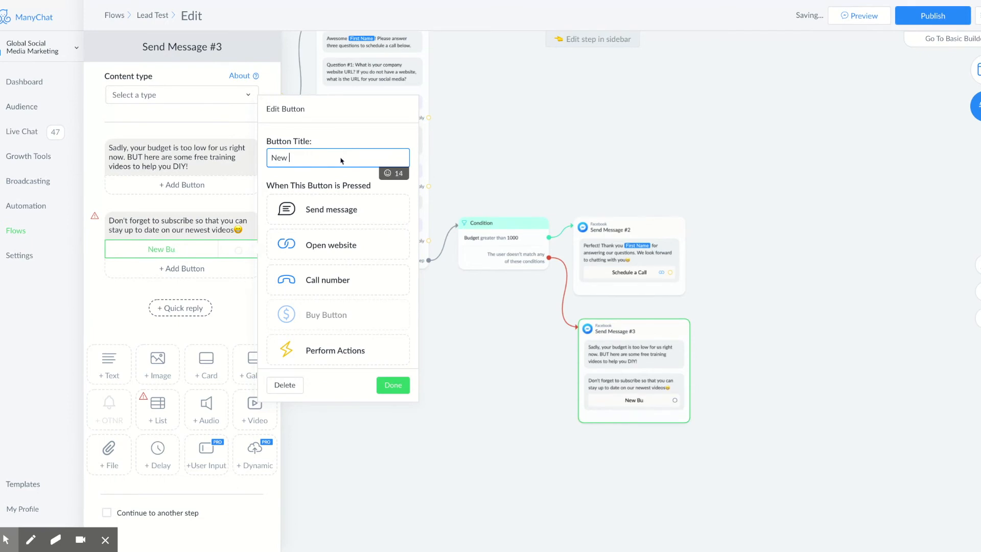
text(YouTube)
click(335, 246)
click(359, 268)
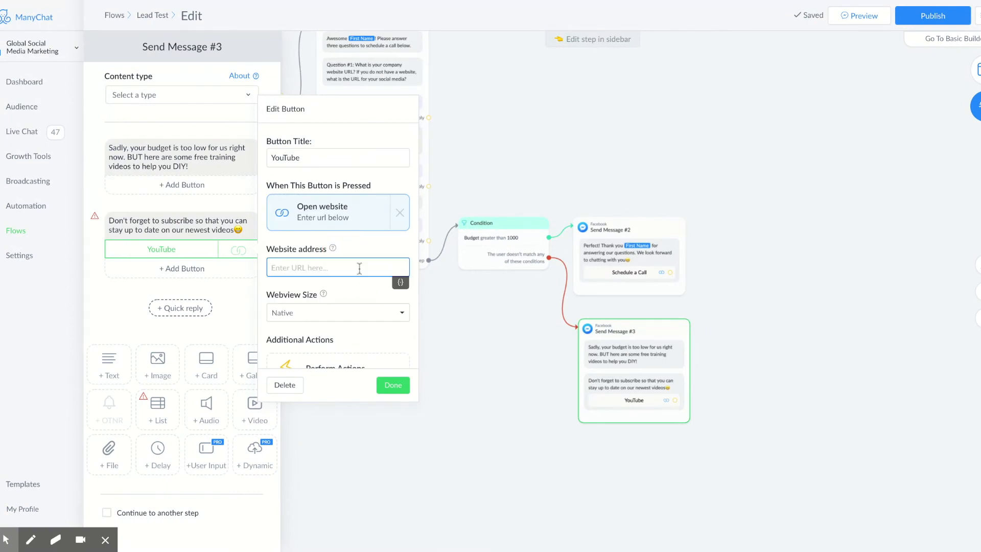
text(https://www.youtube.com/channel/UCUFHPxOdu9AMFzWZRrIA9mQ?sub_confirmation=1)
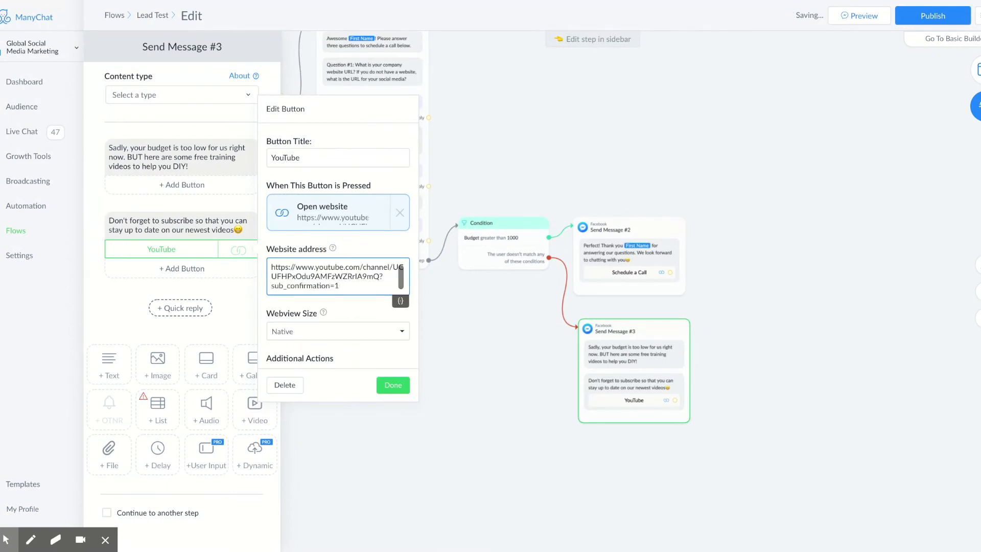
click(393, 385)
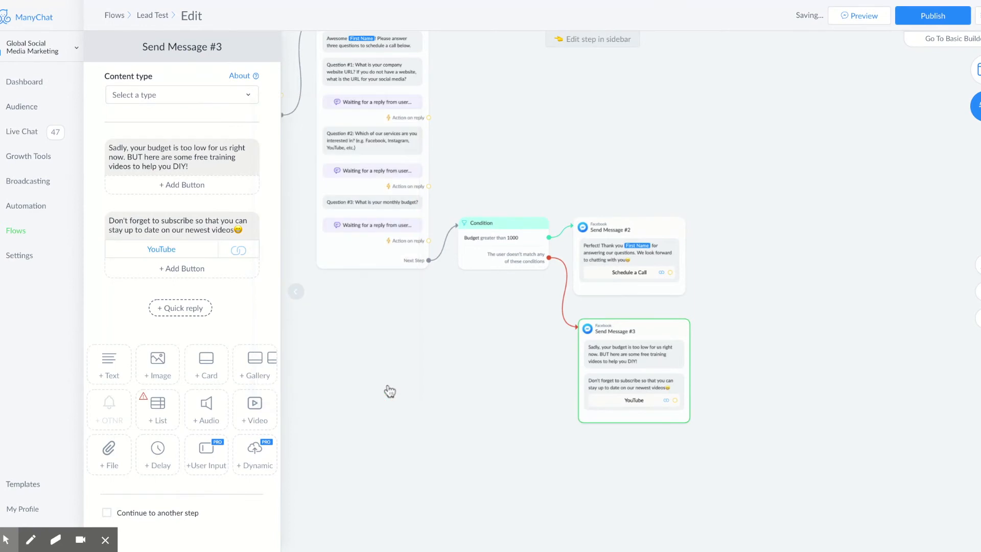
Step: Put a 3-second typing delay at the start of Send Message #3 and Send Message #2
drag(166, 463, 166, 157)
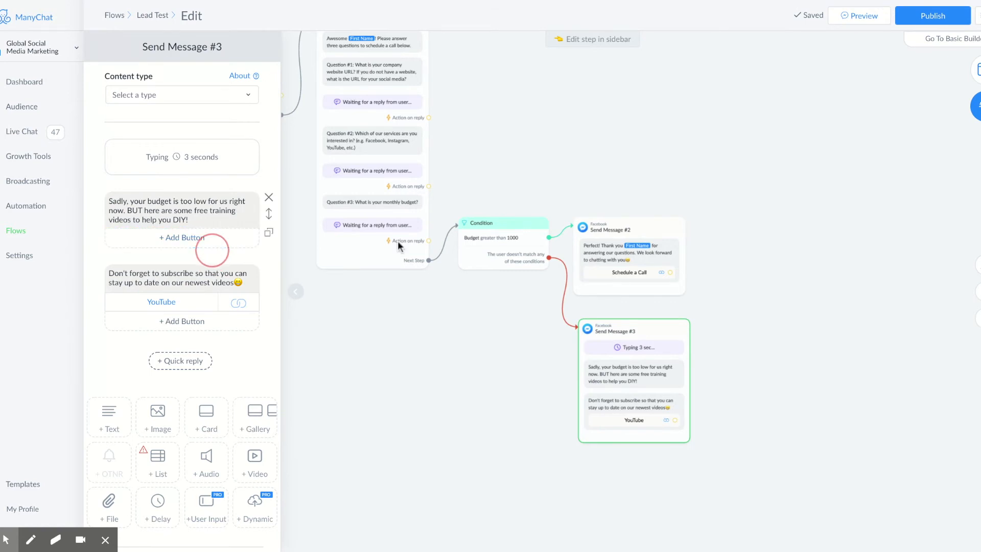
click(633, 248)
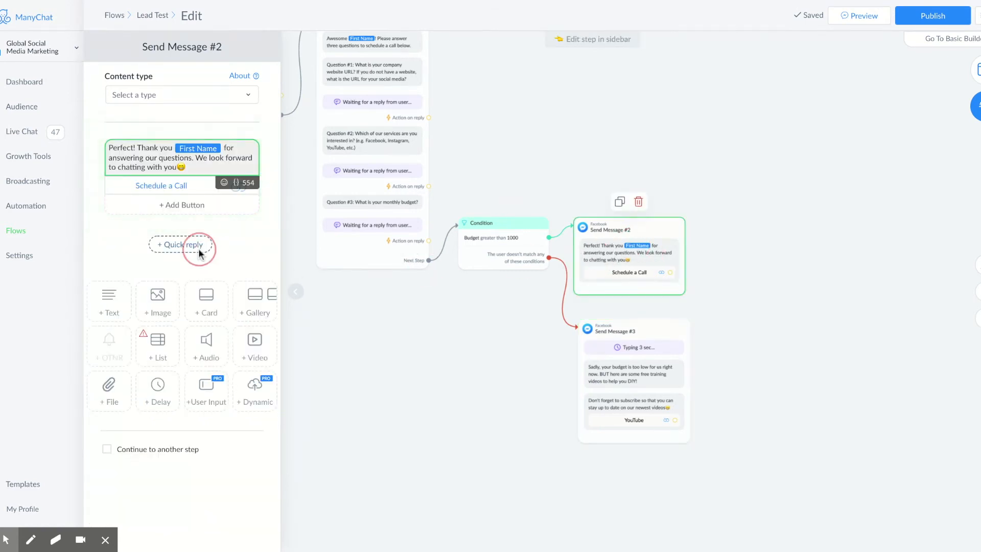
click(158, 403)
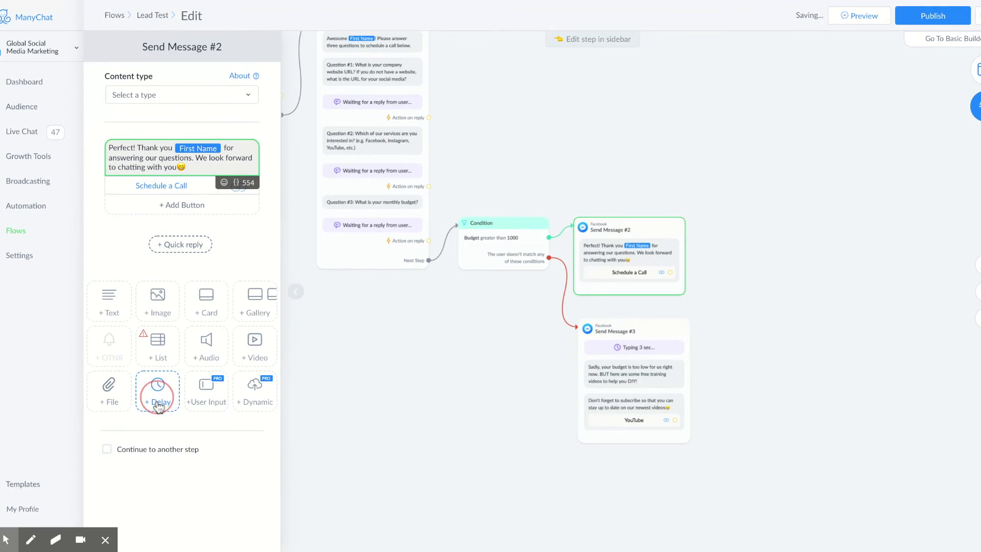
click(351, 203)
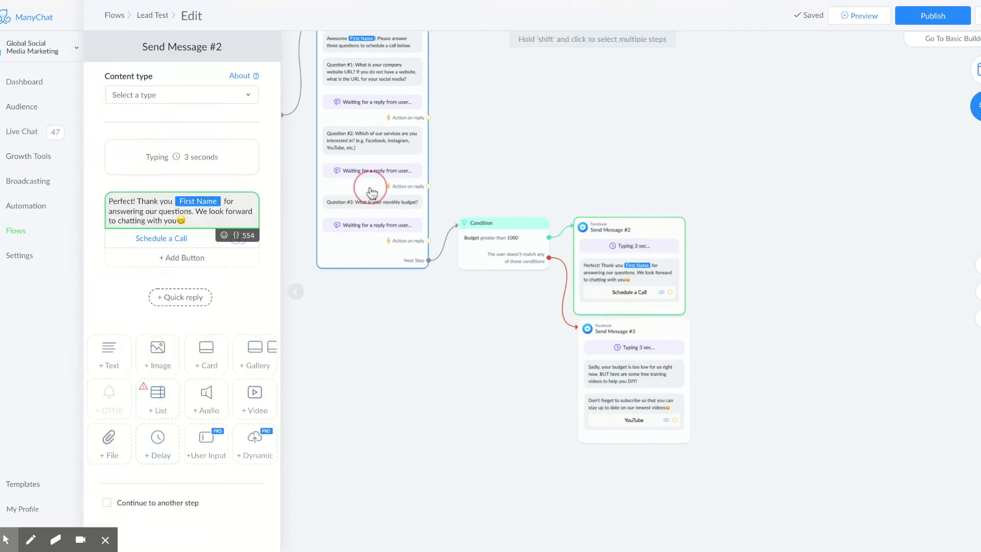
click(372, 187)
Step: In Send Message #1, add a typing delay before Question #3 and shorten it to 1 second
drag(385, 304, 489, 449)
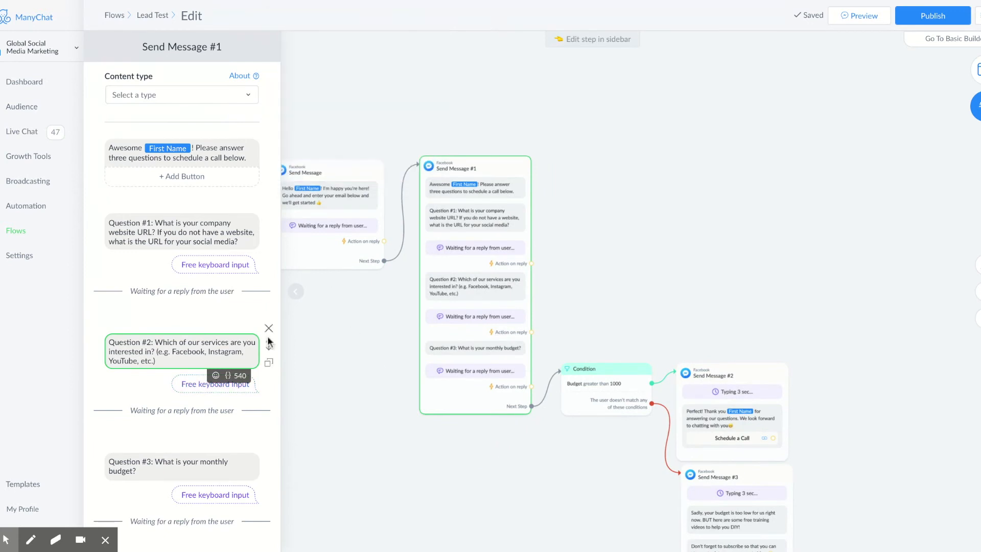
scroll(160, 413, down, 4)
click(157, 492)
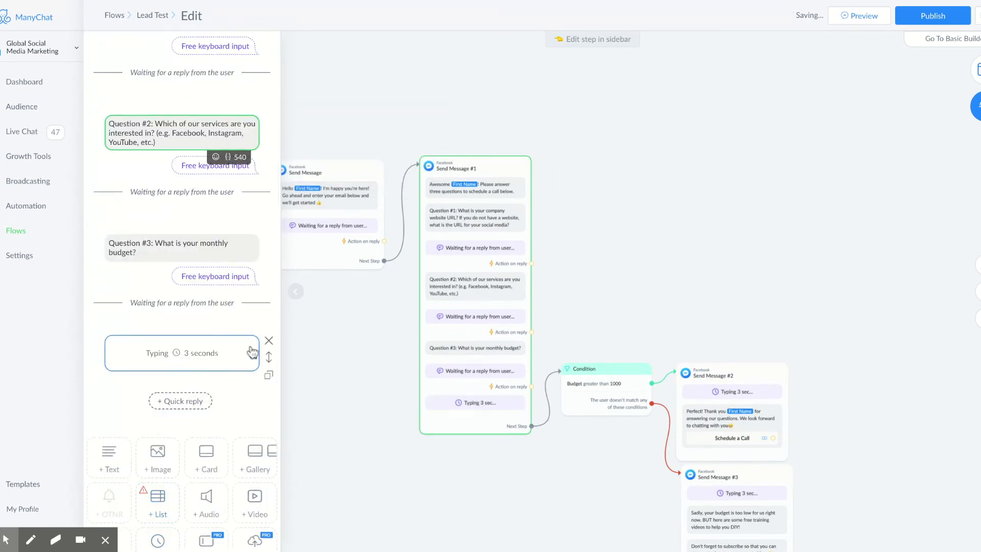
drag(268, 357, 268, 358)
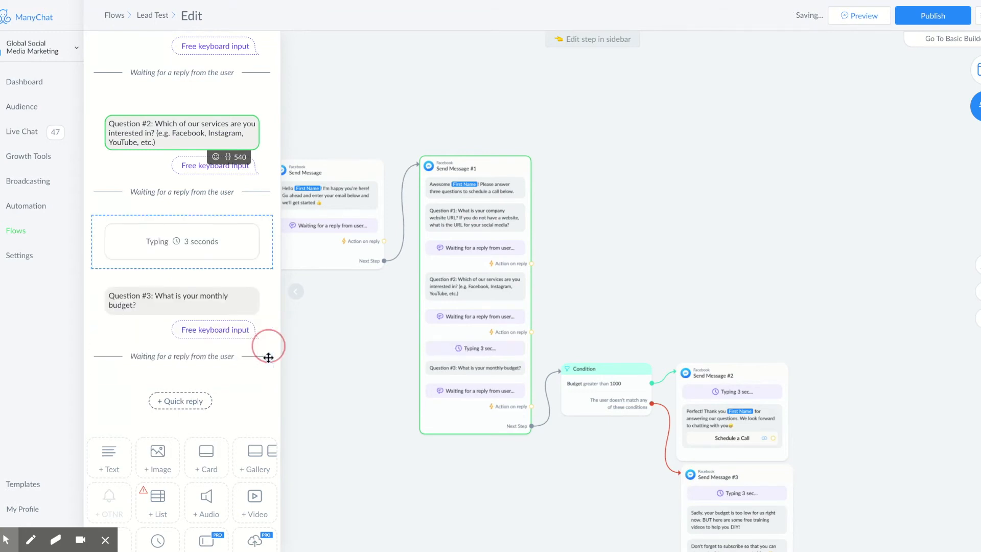
click(227, 244)
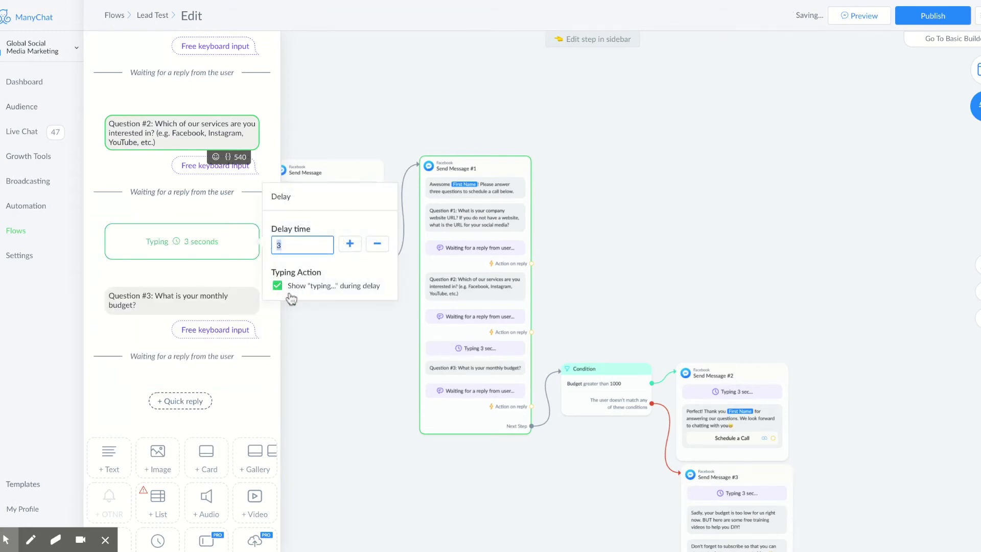
click(377, 244)
click(376, 243)
click(748, 179)
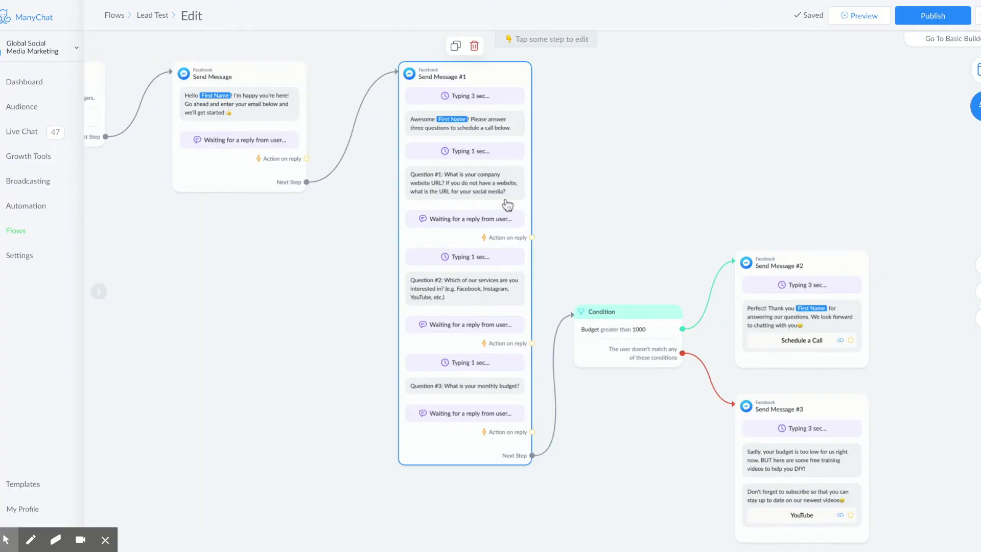
Step: Shift the flow down to make room above the first message
click(313, 250)
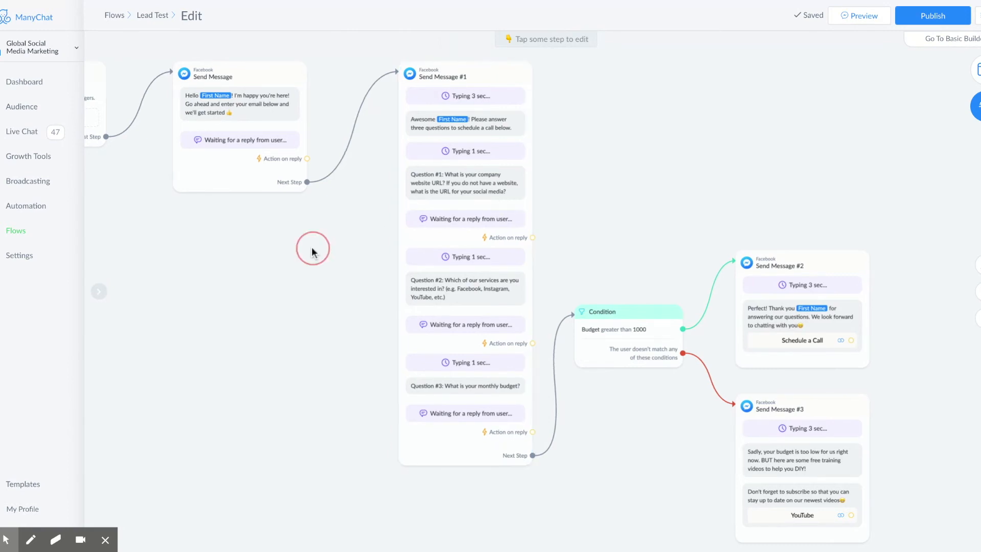
drag(312, 249, 317, 250)
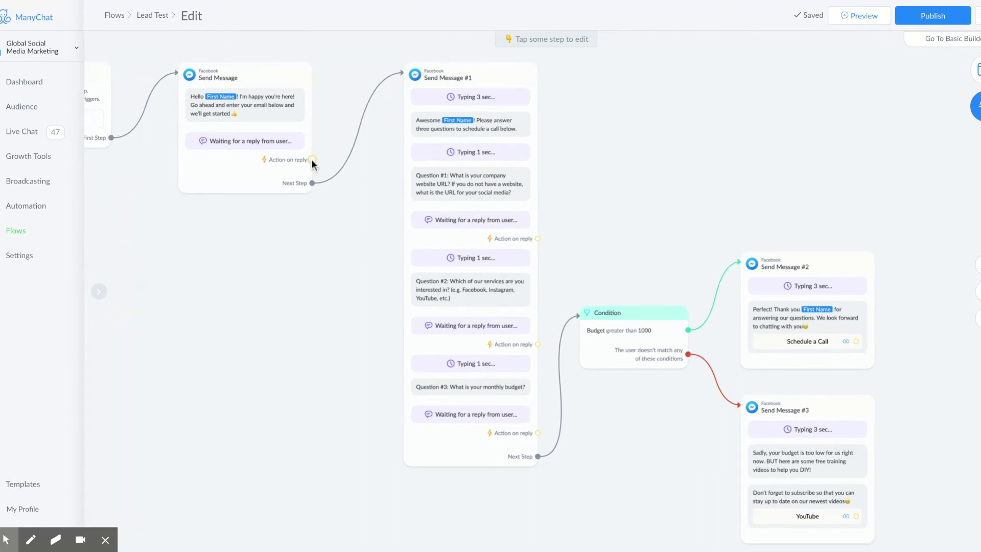
mouse_move(210, 98)
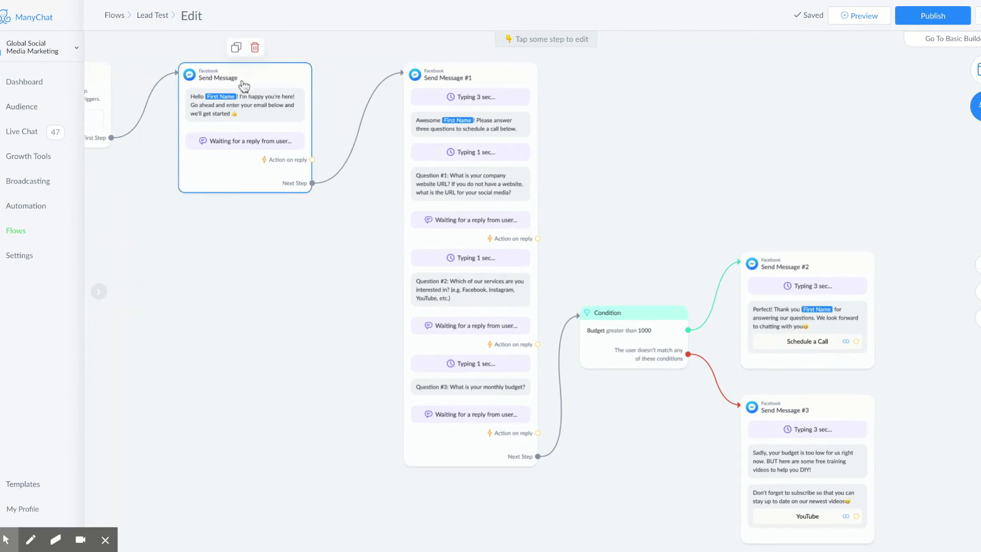
mouse_move(860, 309)
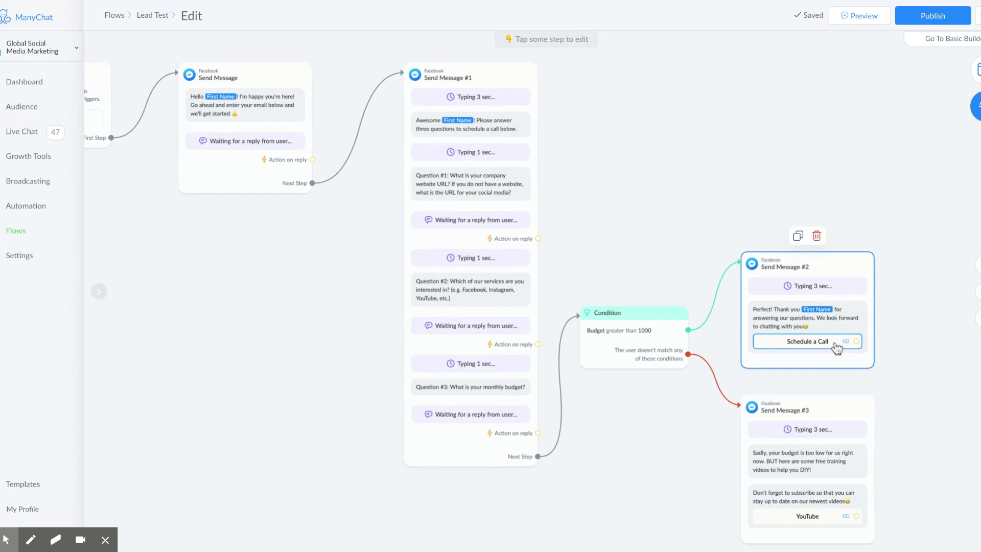
drag(352, 230, 363, 310)
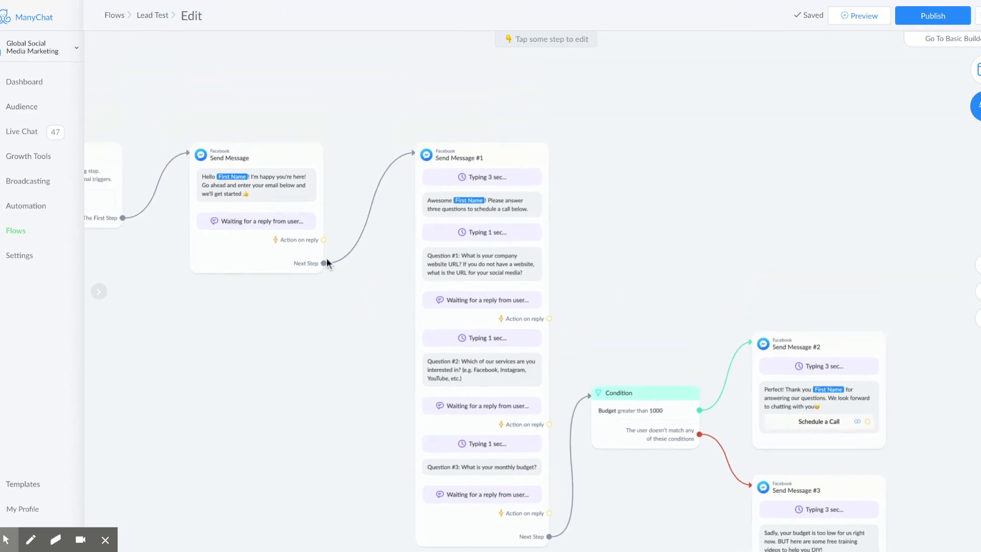
Step: Connect the first message's reply to a new Actions step adding the want_to_schedule_call tag
click(323, 240)
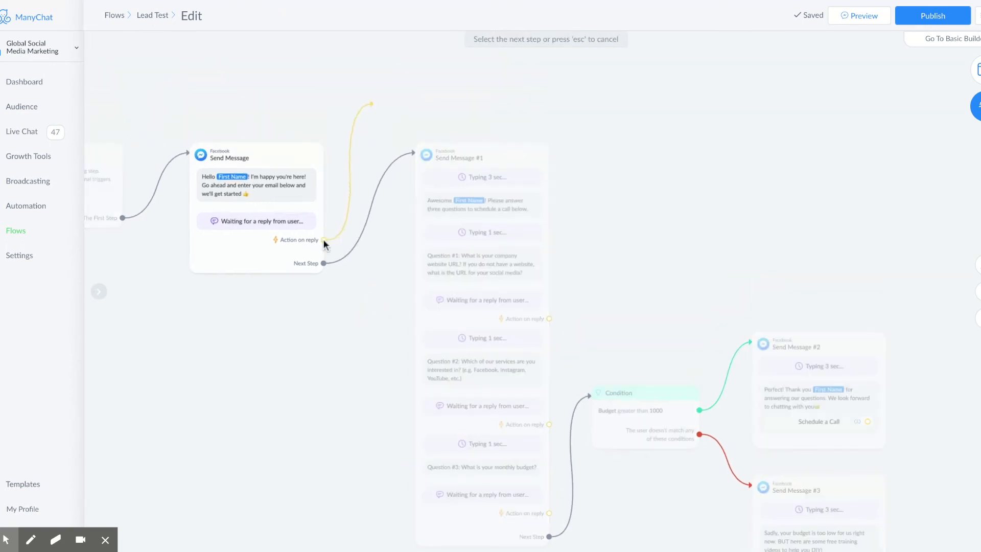
click(419, 60)
click(421, 60)
click(189, 96)
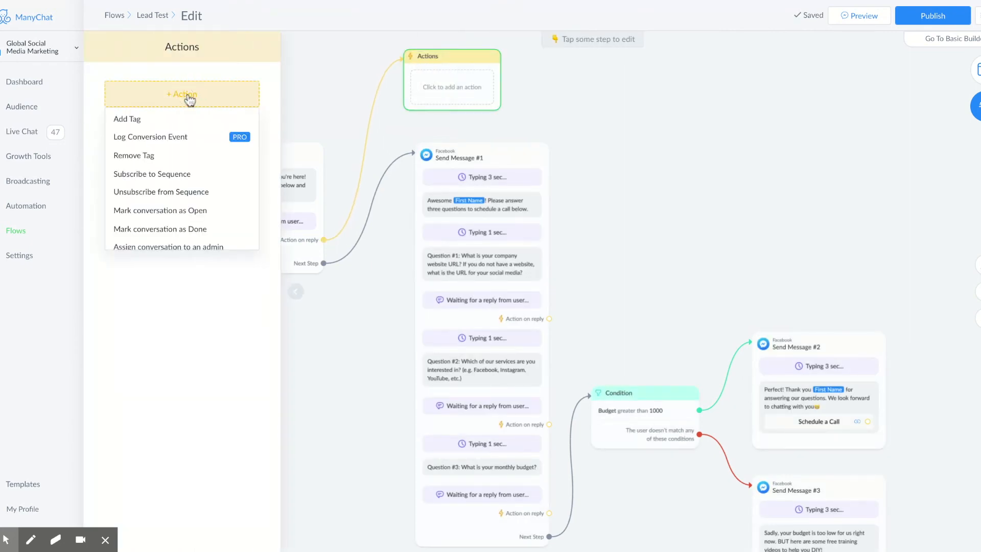
click(169, 120)
click(164, 110)
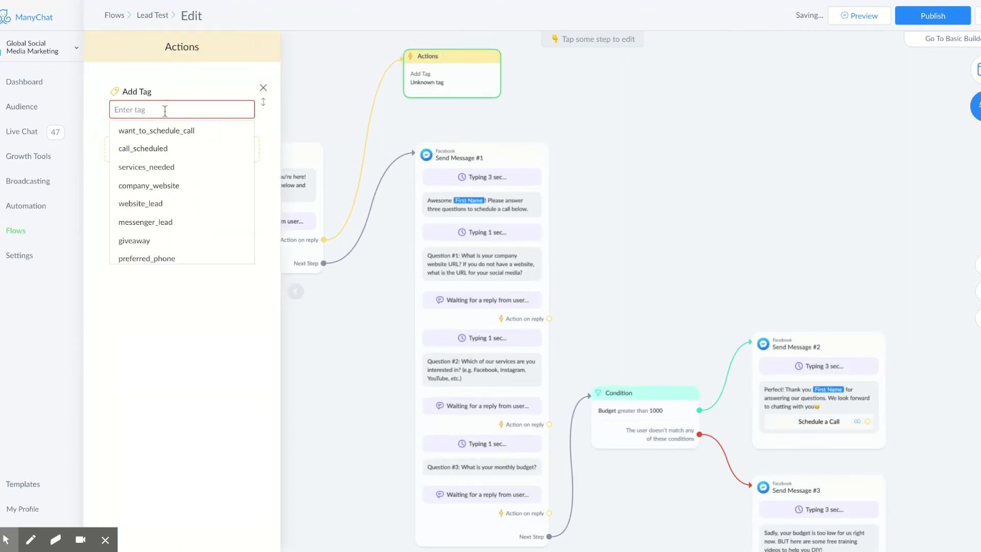
click(166, 131)
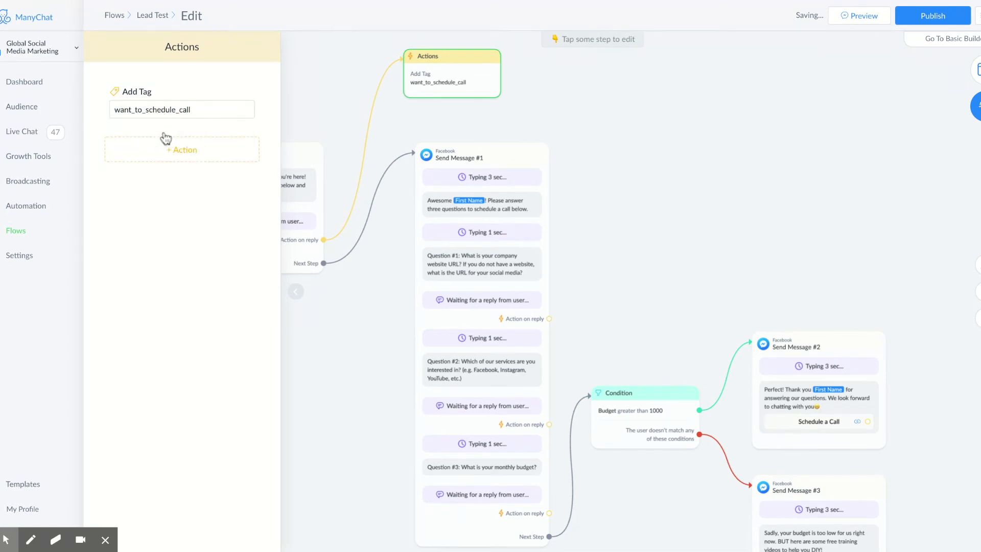
mouse_move(438, 72)
mouse_down()
mouse_move(446, 82)
mouse_move(444, 73)
mouse_up()
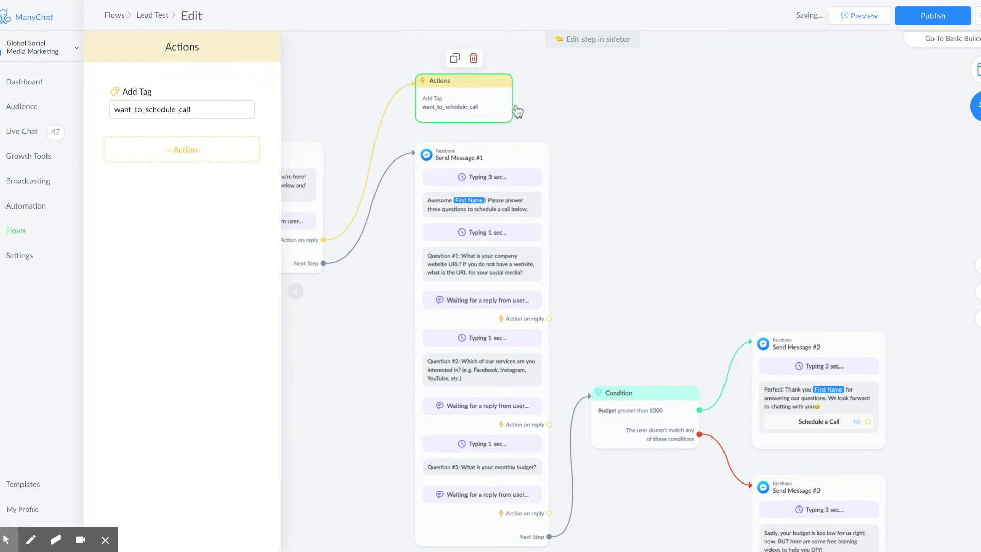
click(868, 421)
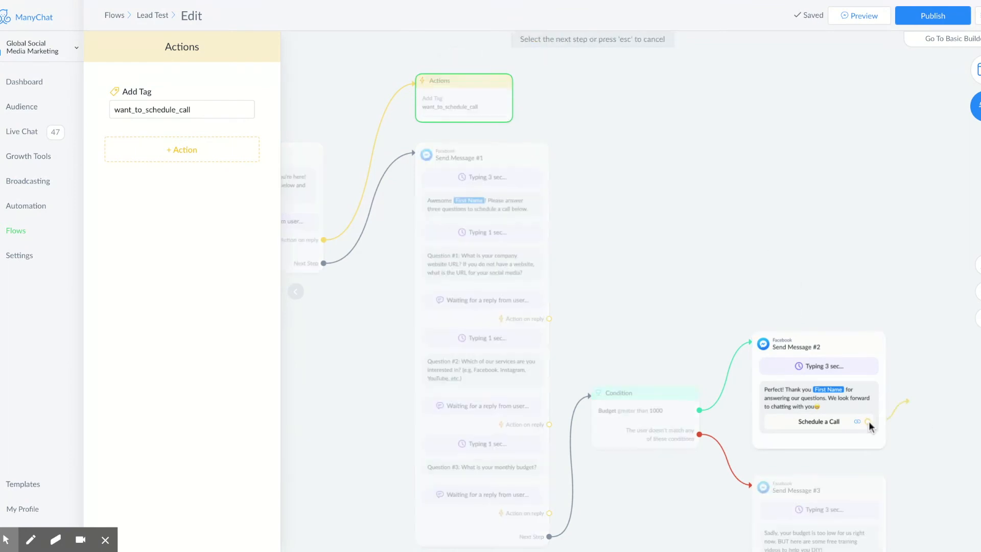
Step: Link the Schedule a Call button to a new Actions #1 step that adds the call_scheduled tag
click(907, 316)
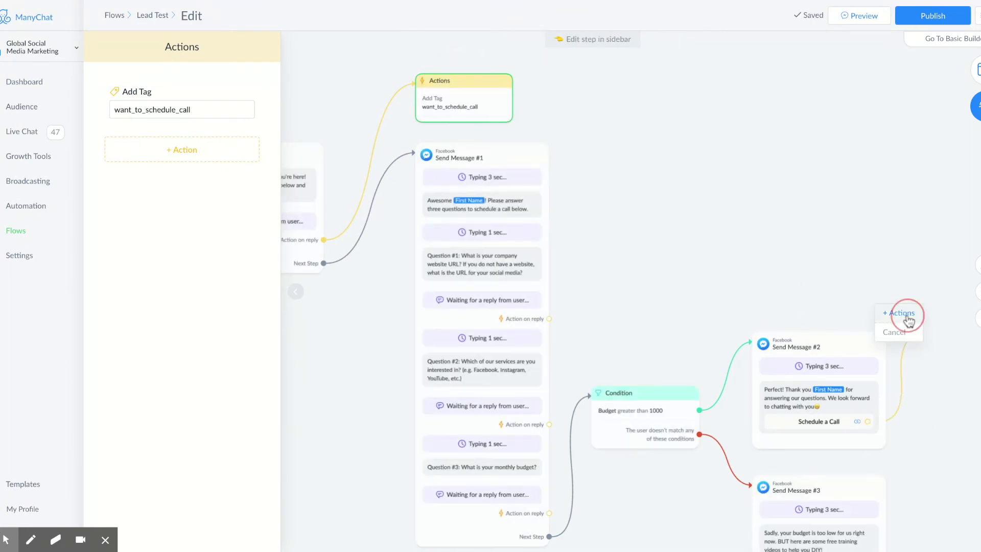
click(167, 94)
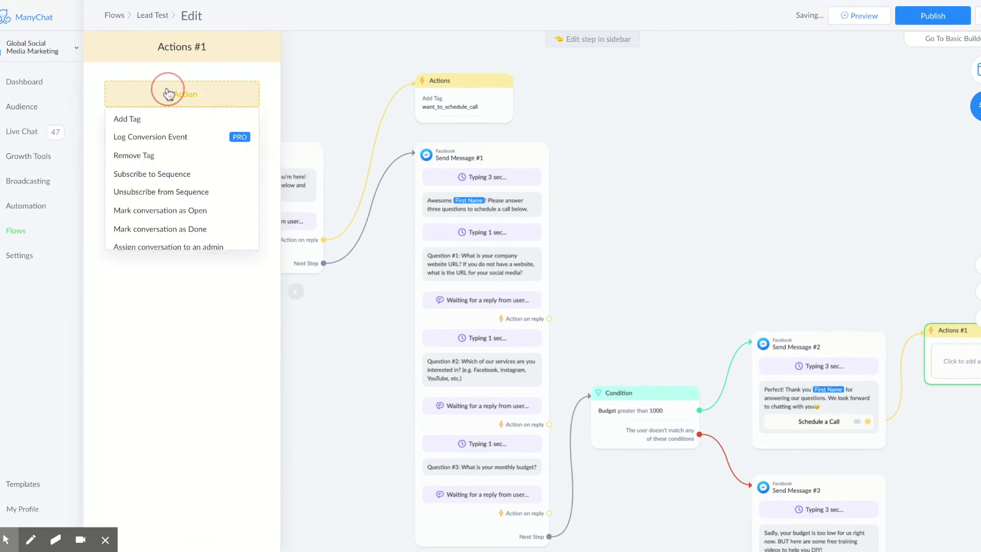
click(159, 119)
click(169, 109)
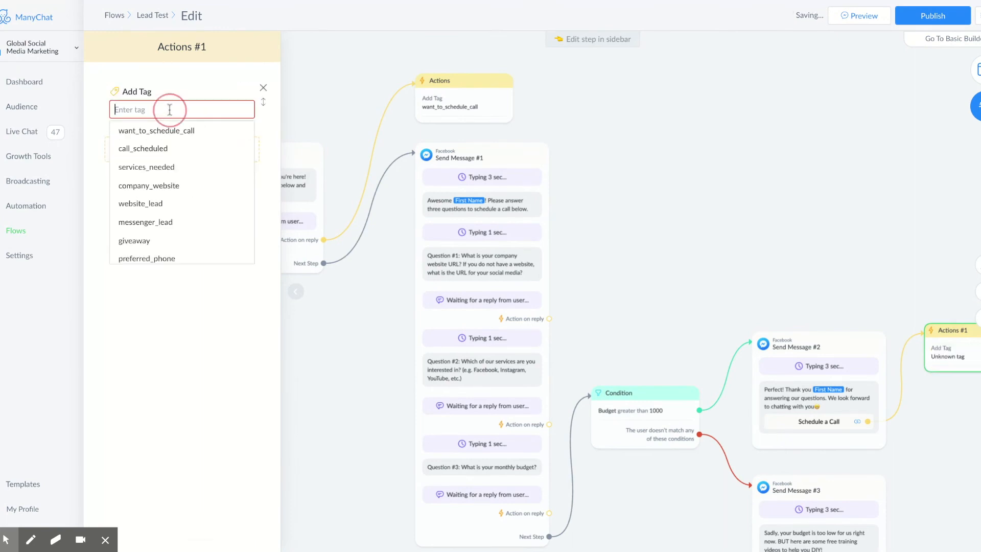
click(164, 149)
drag(722, 250, 655, 215)
mouse_move(885, 299)
mouse_down()
mouse_move(876, 308)
mouse_move(885, 300)
mouse_move(884, 309)
mouse_up()
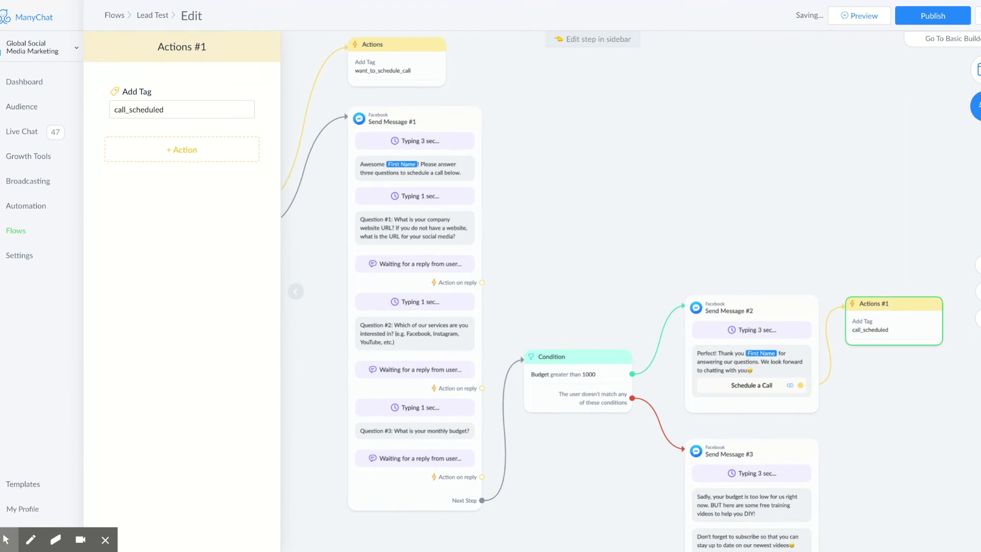
click(489, 79)
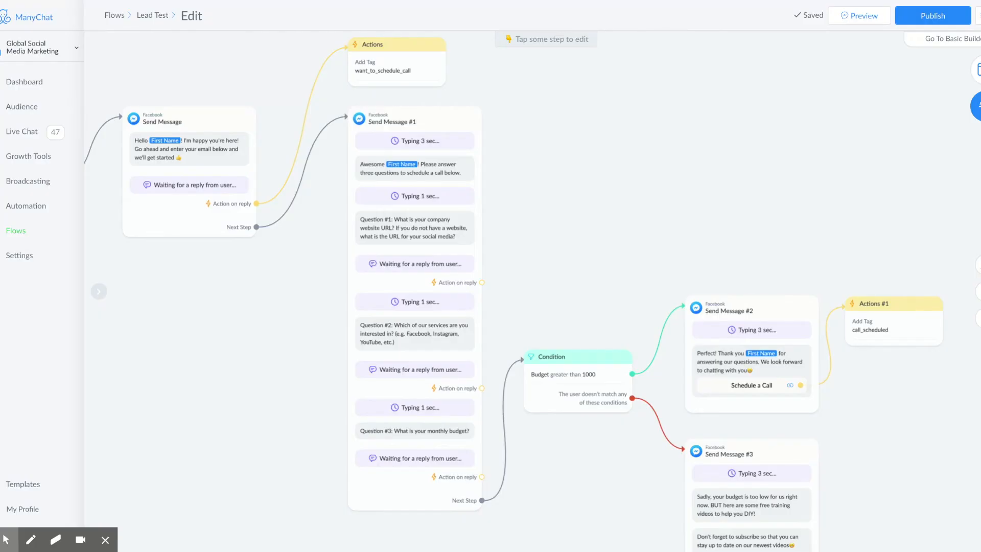
Step: Open the Non-Call Follow-Up rule from Automation > Rules
click(42, 209)
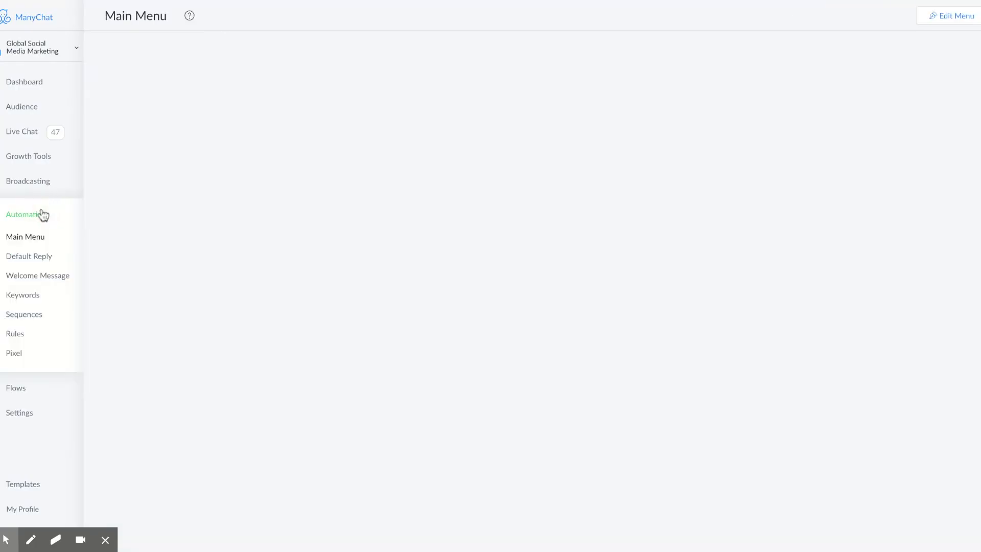
click(21, 335)
click(176, 82)
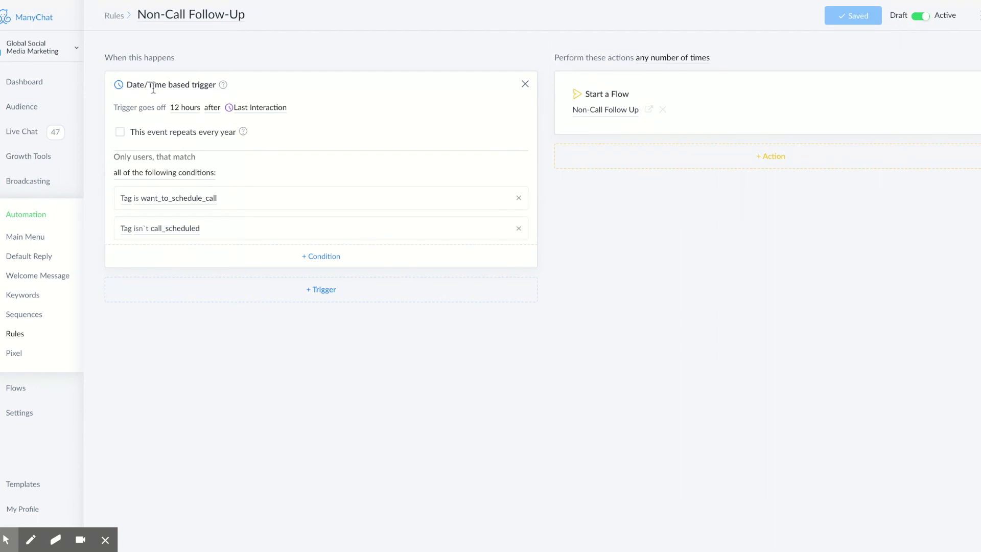
mouse_move(225, 86)
Step: Set the rule's first condition to the tag want_to_schedule_call
click(126, 199)
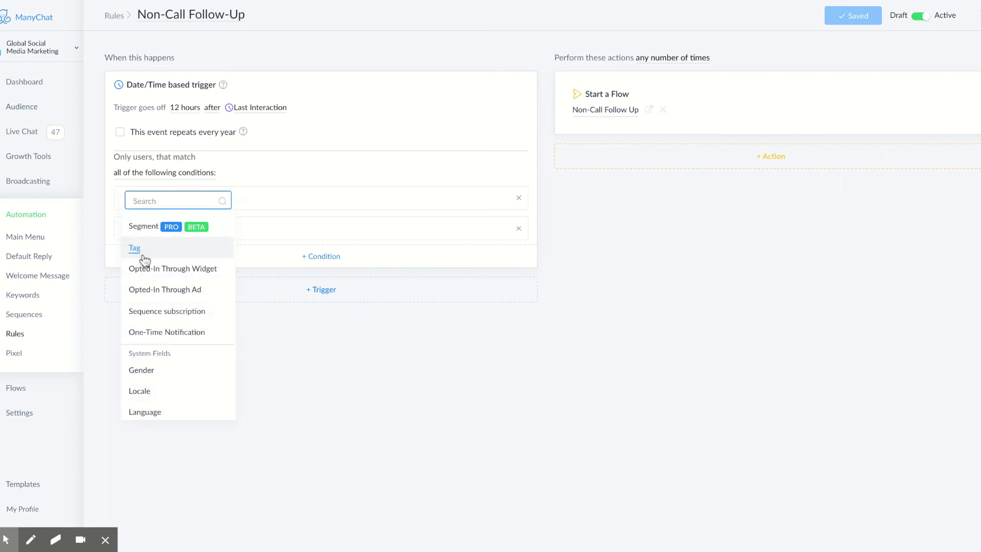
scroll(148, 322, down, 4)
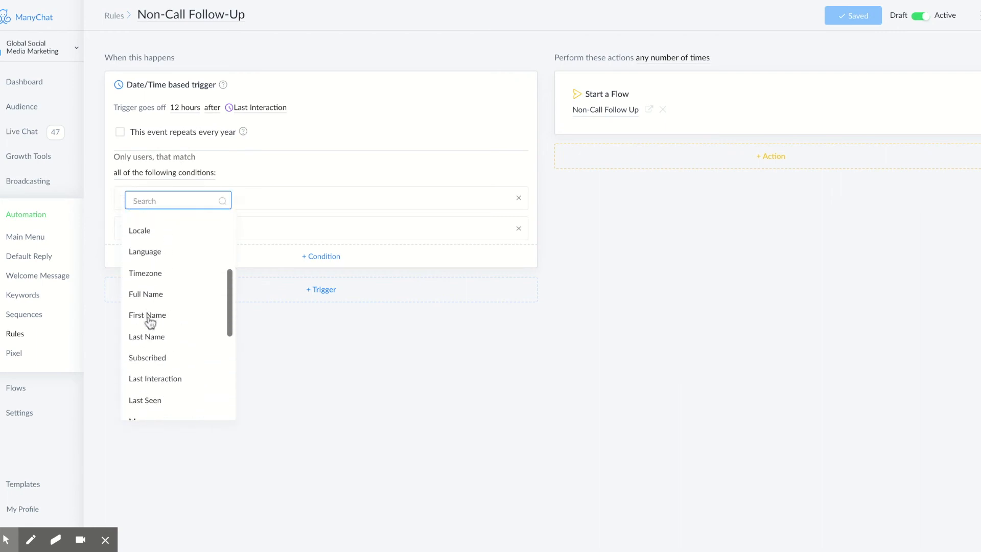
scroll(150, 321, up, 4)
click(134, 248)
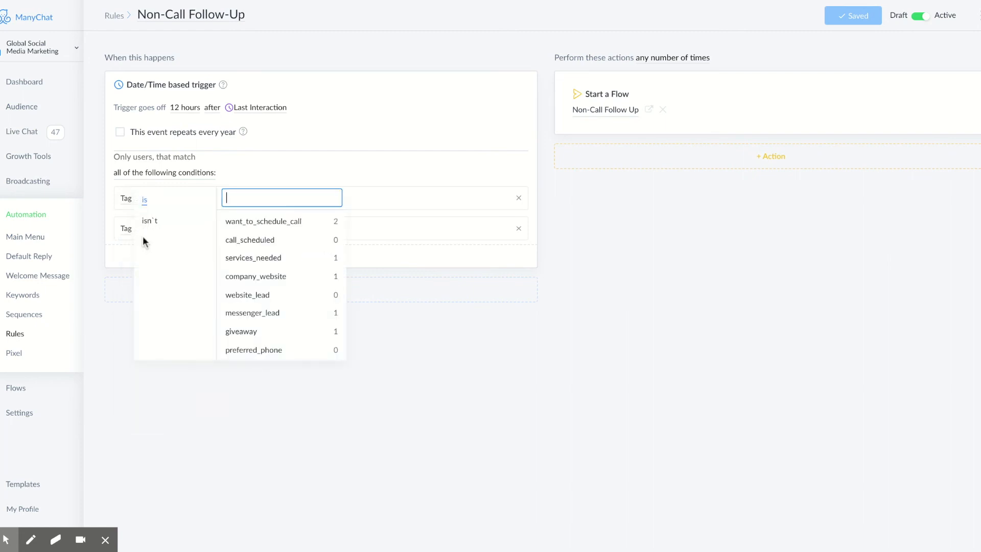
click(244, 224)
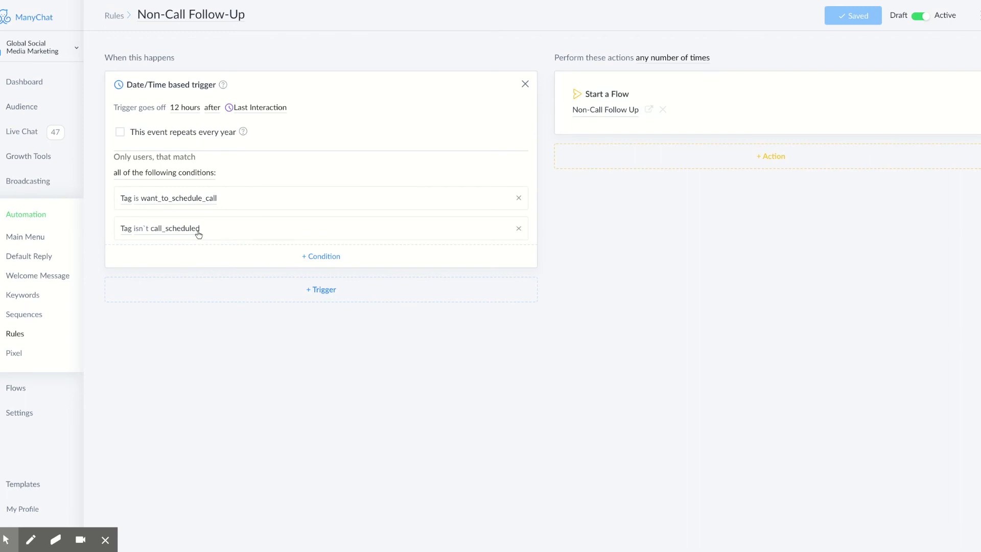
click(607, 114)
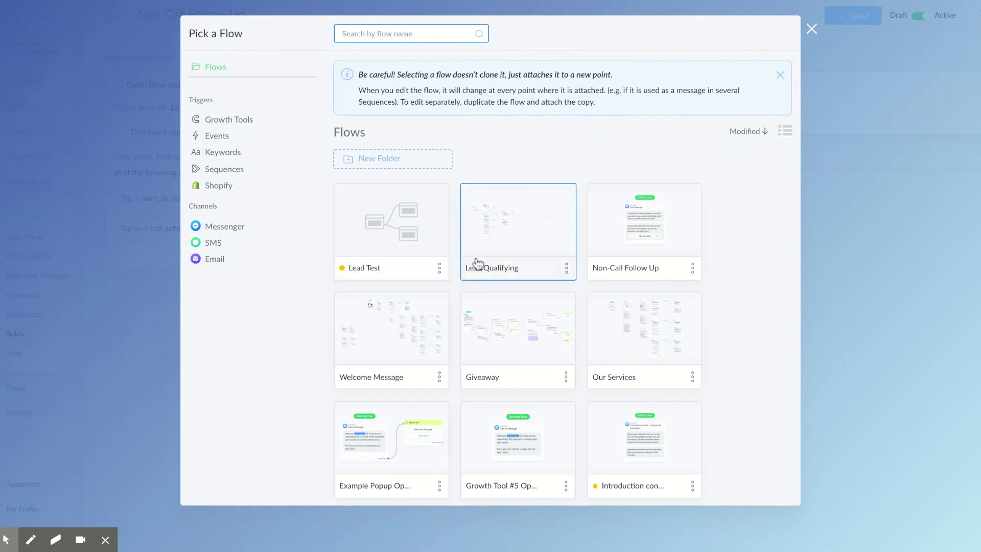
Step: Preview the Non-Call Follow Up flow, which opens with 'Houston, we have a problem!'
click(652, 230)
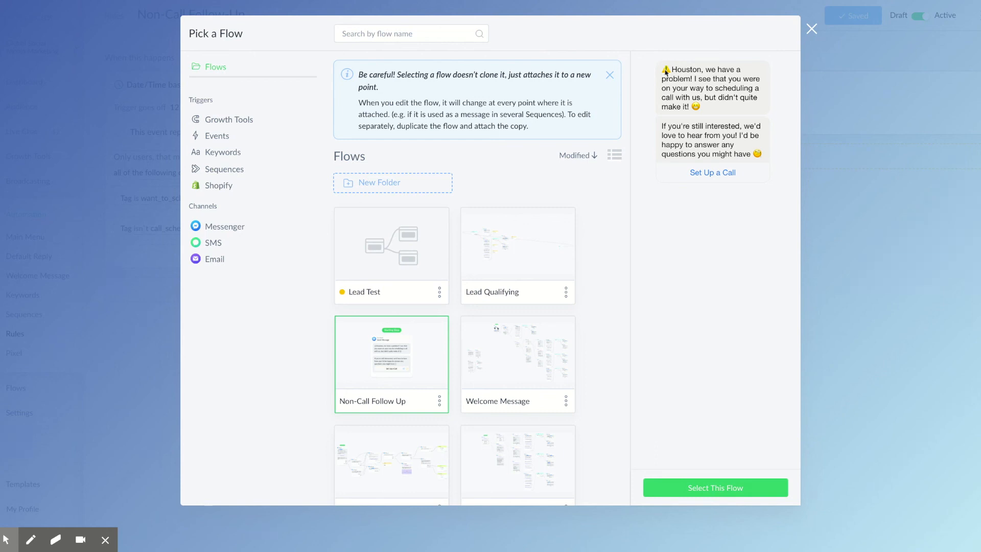
drag(663, 71, 693, 78)
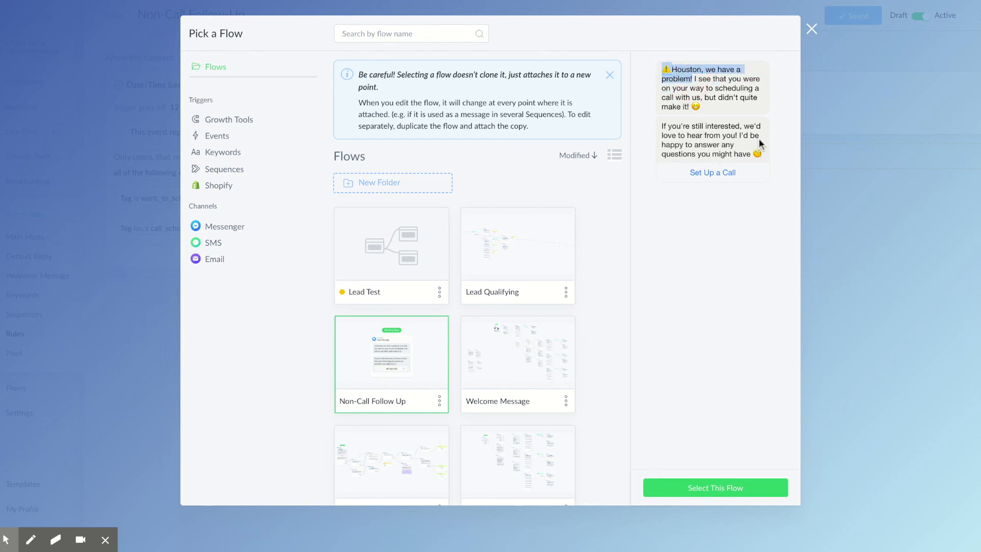
click(713, 113)
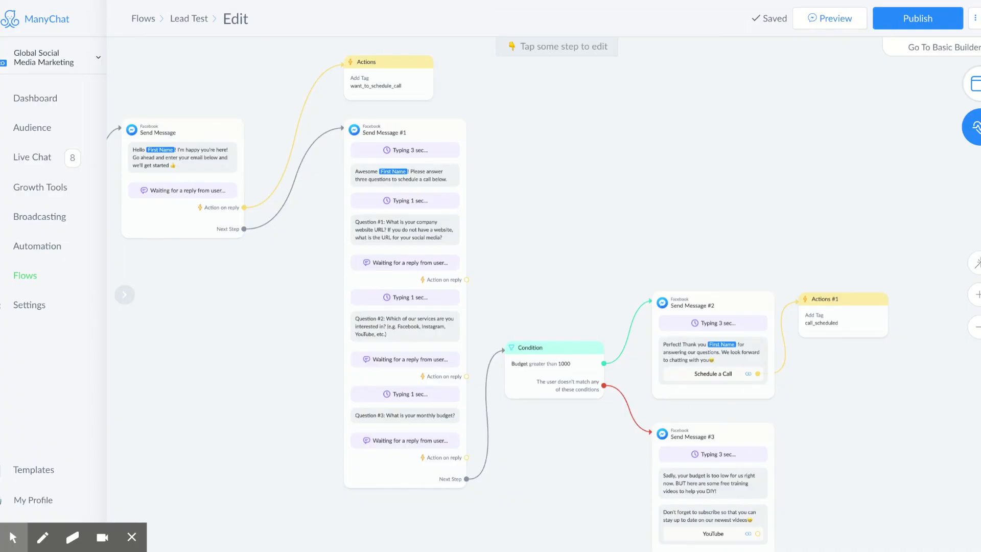
Step: From Growth Tools, open the Lead Pop Up widget with its 'Welcome to Global Social Media Marketing!' greeting
drag(307, 296, 480, 315)
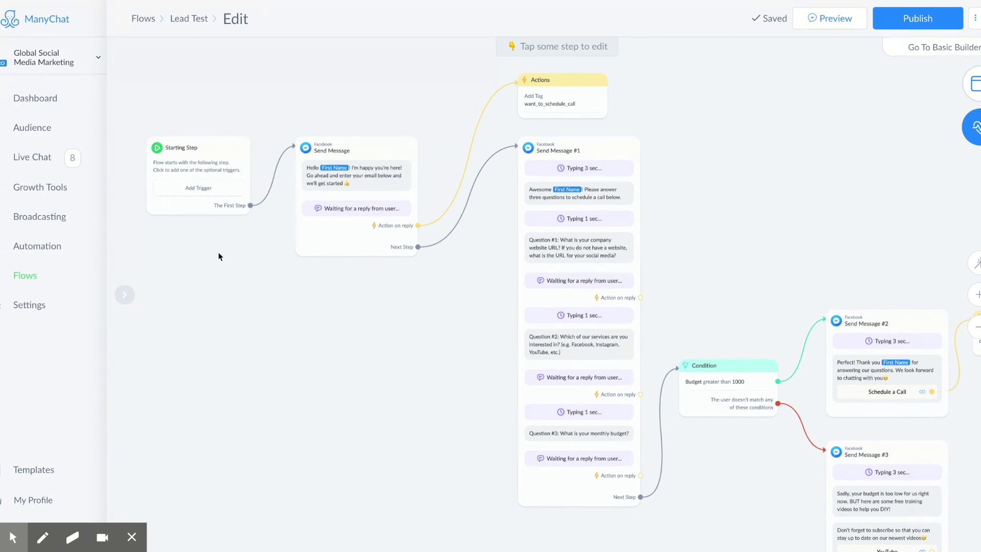
click(69, 188)
click(234, 245)
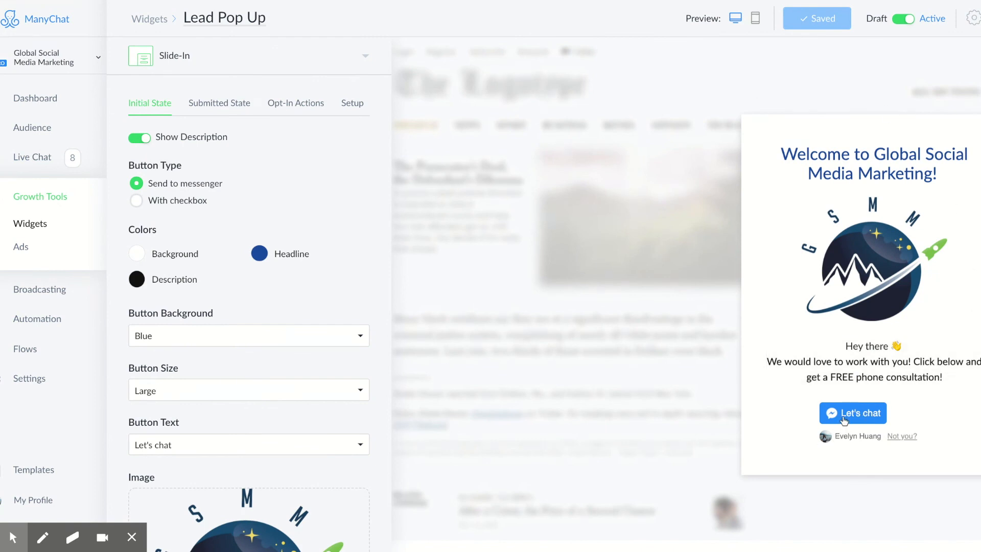
Step: Copy the Lead Pop Up widget's JavaScript install snippet from its Setup settings
click(349, 103)
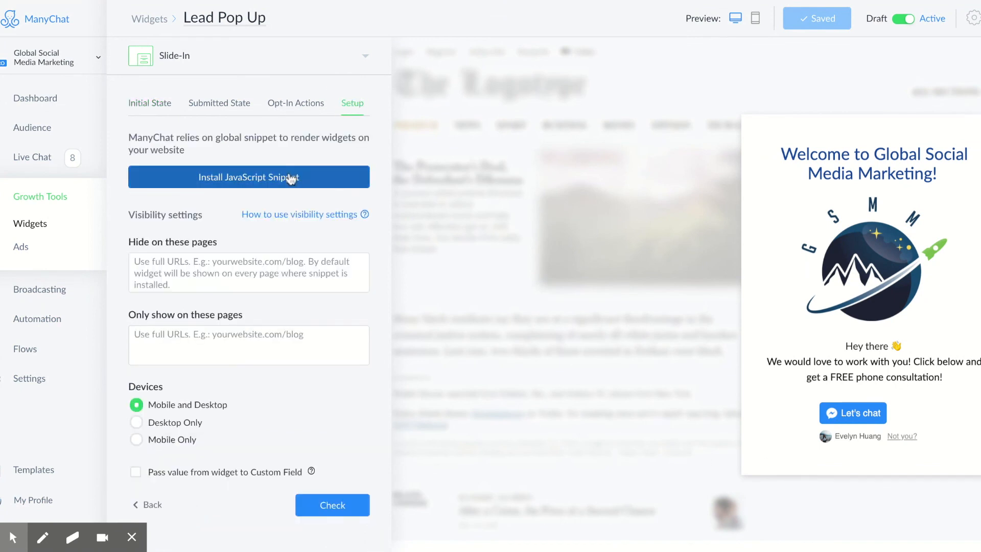
click(290, 178)
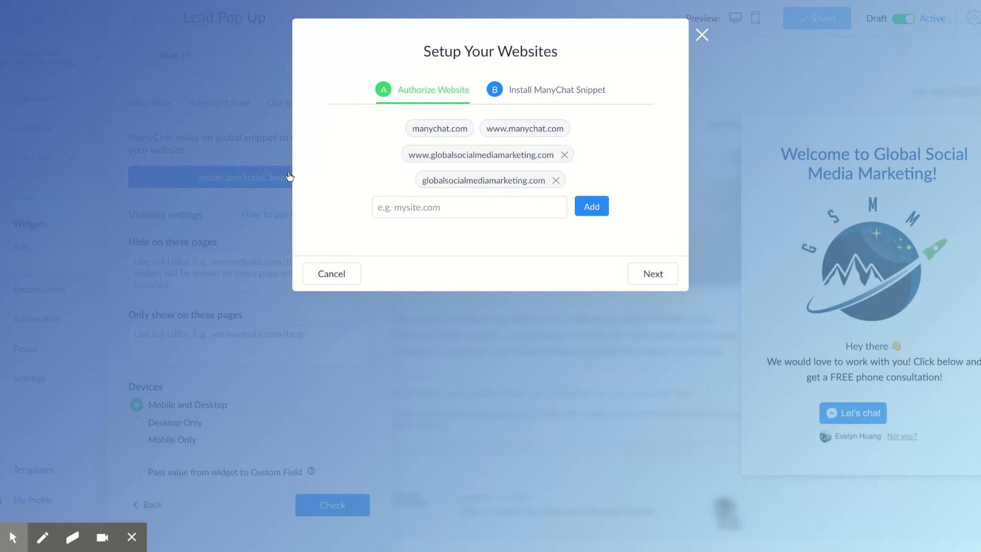
click(531, 95)
click(383, 279)
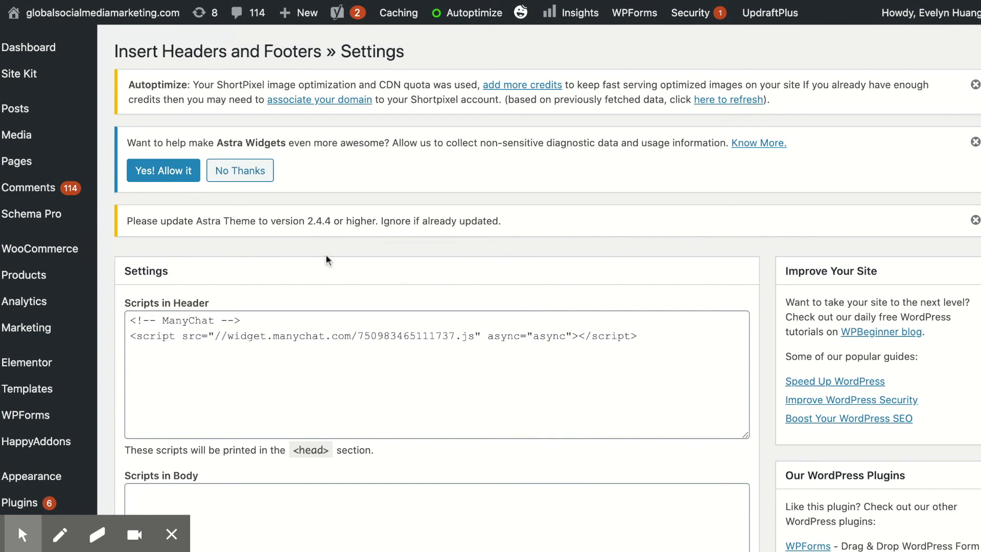
drag(322, 50, 115, 51)
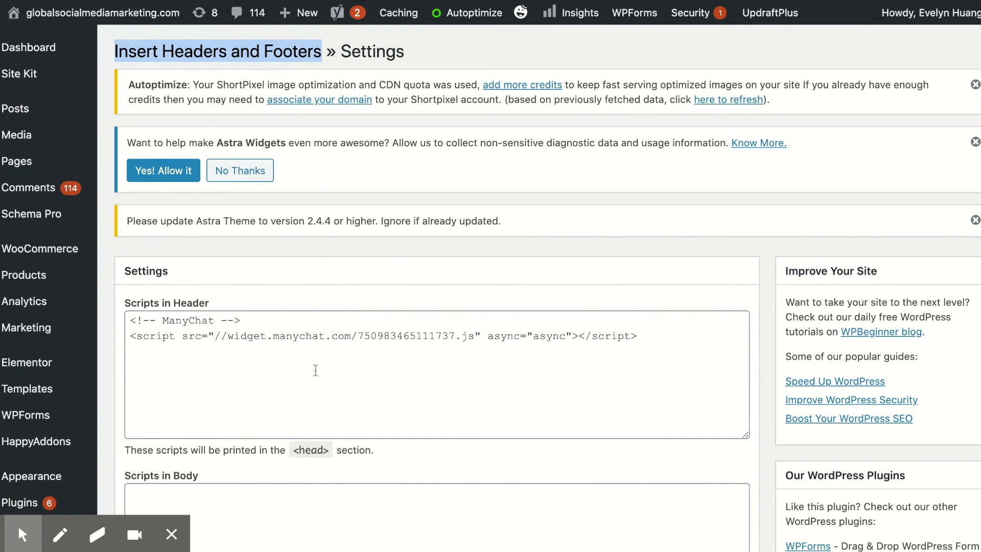
click(320, 368)
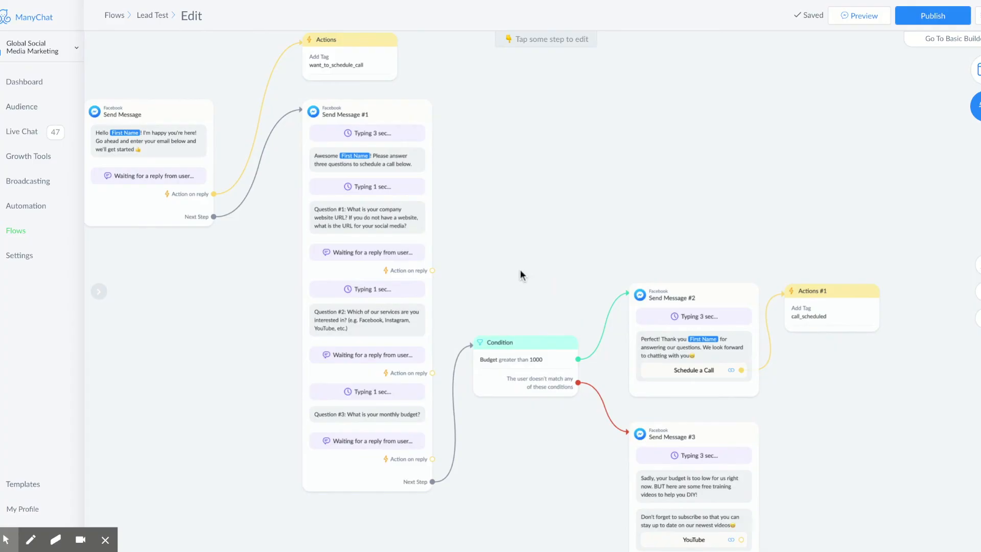
click(521, 274)
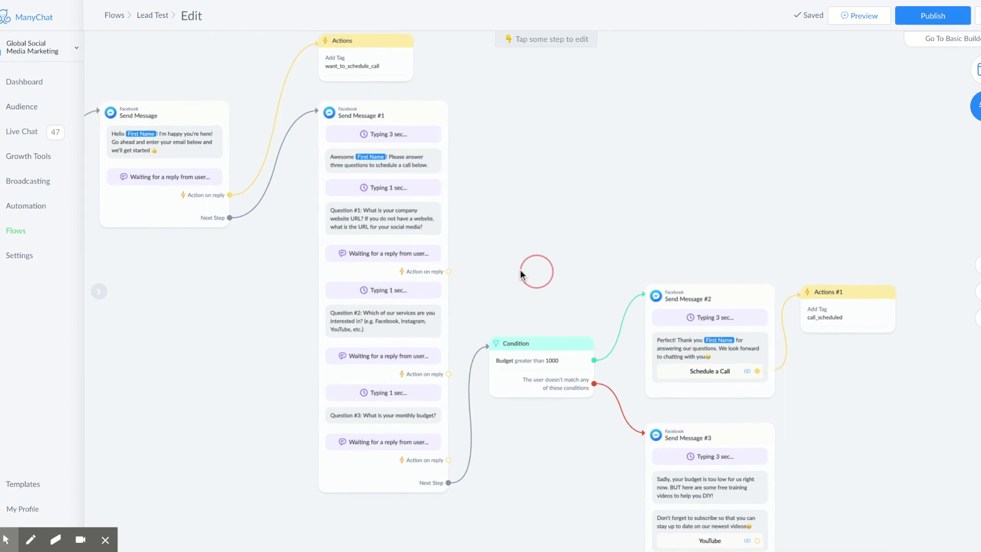
Step: Add a trigger to the Lead Test flow's Starting Step
drag(217, 330, 489, 337)
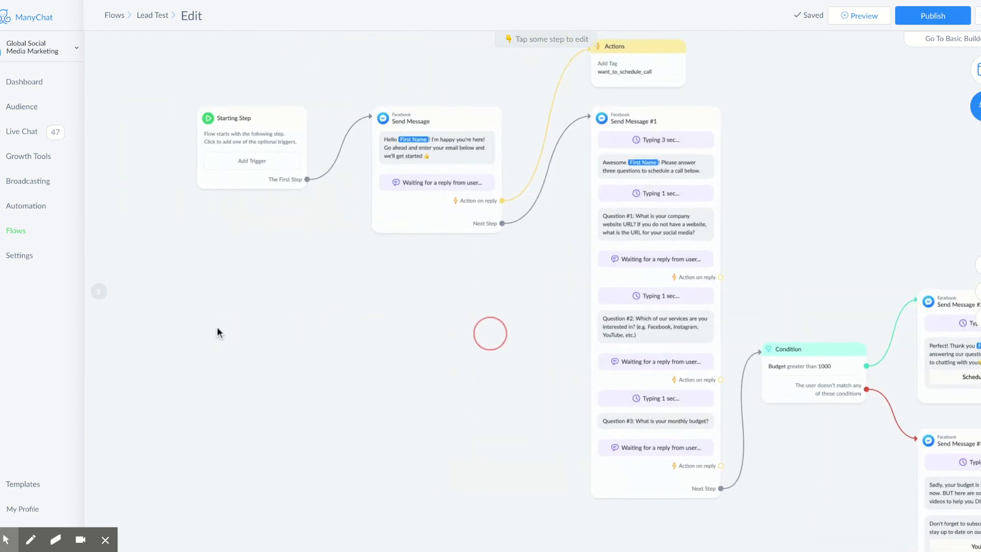
click(258, 161)
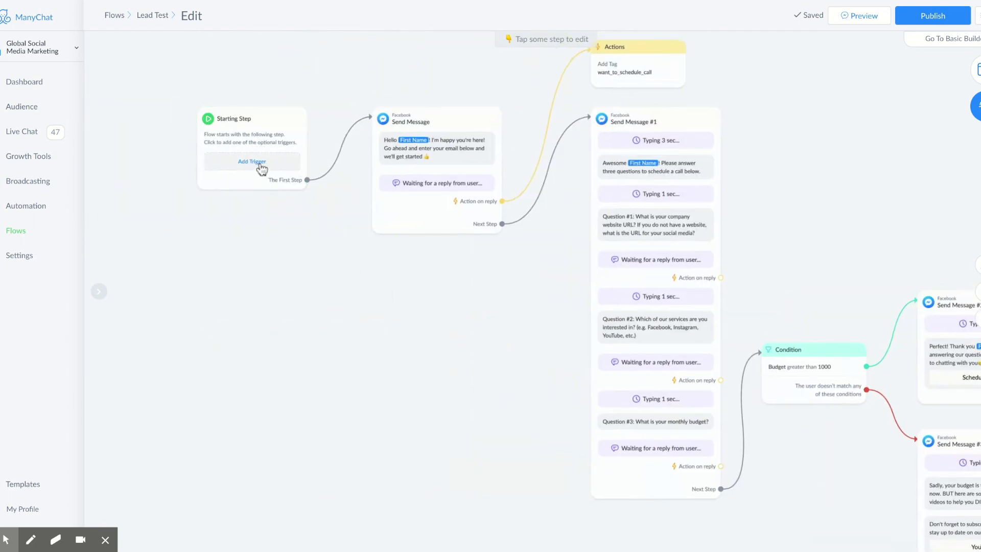